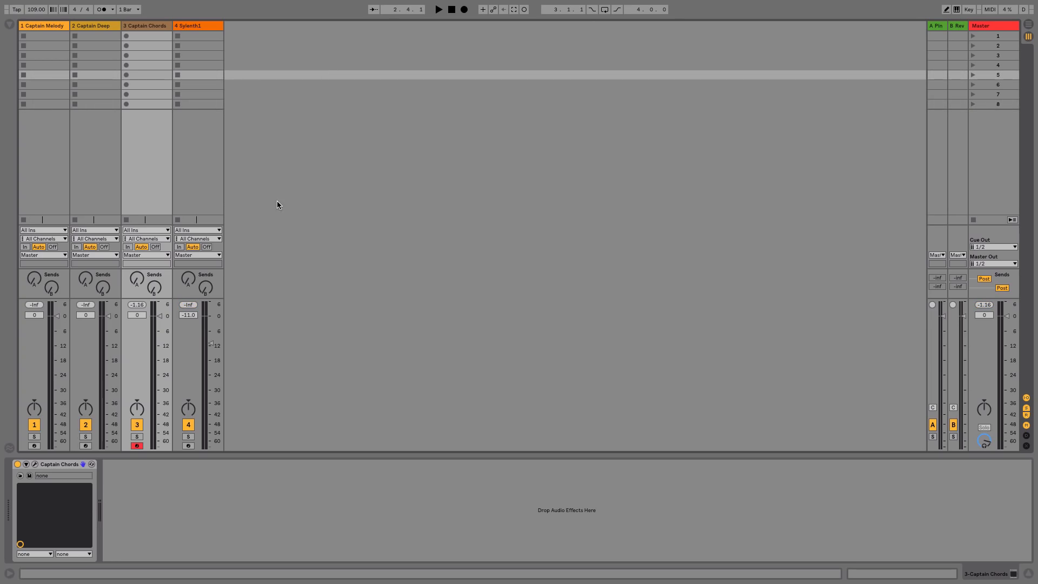
Open the Captain Chords plugin on the Captain Chords track and audition the A minor chord.
click(35, 465)
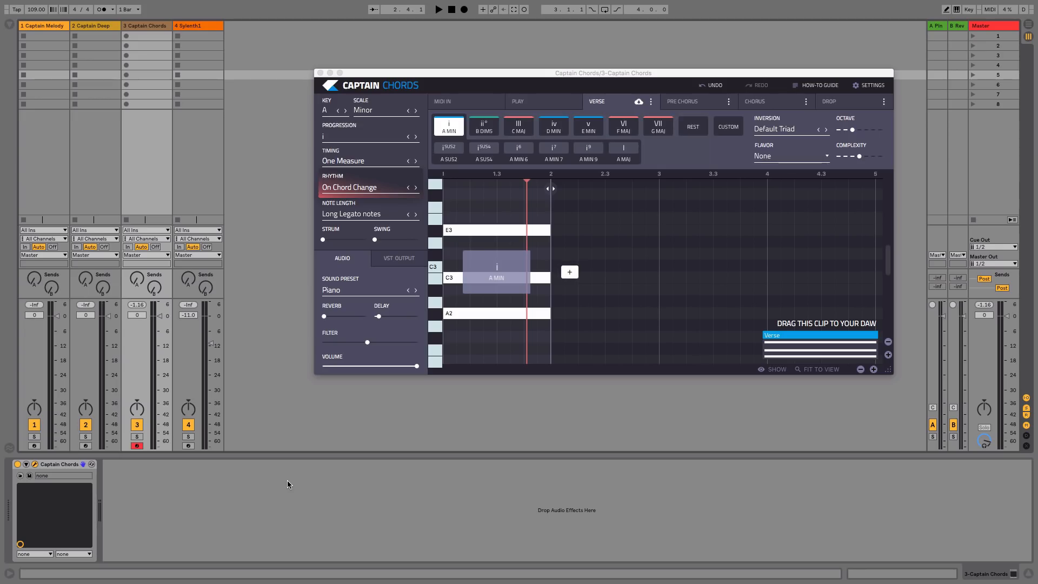
key(space)
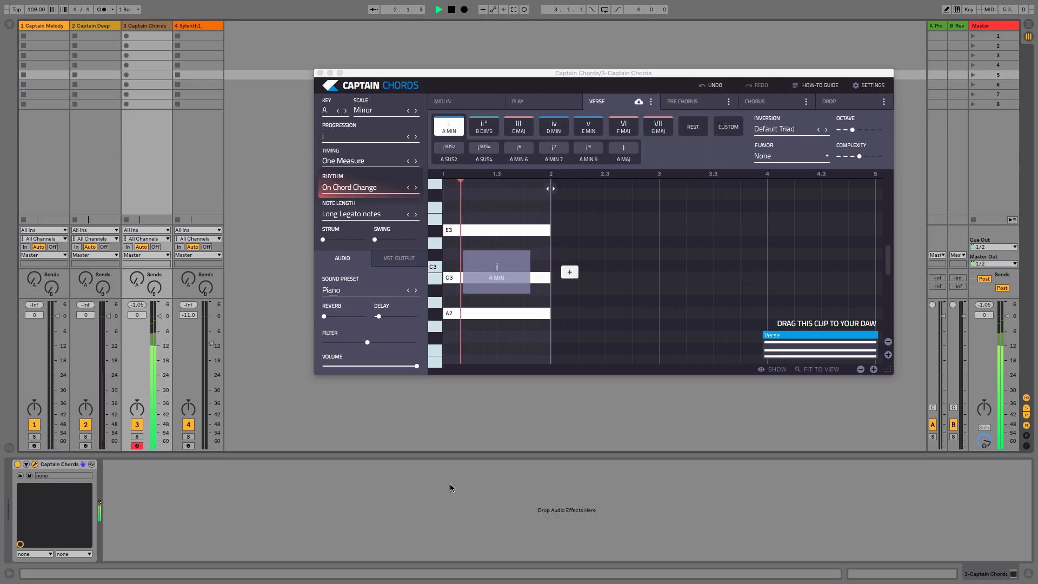
key(space)
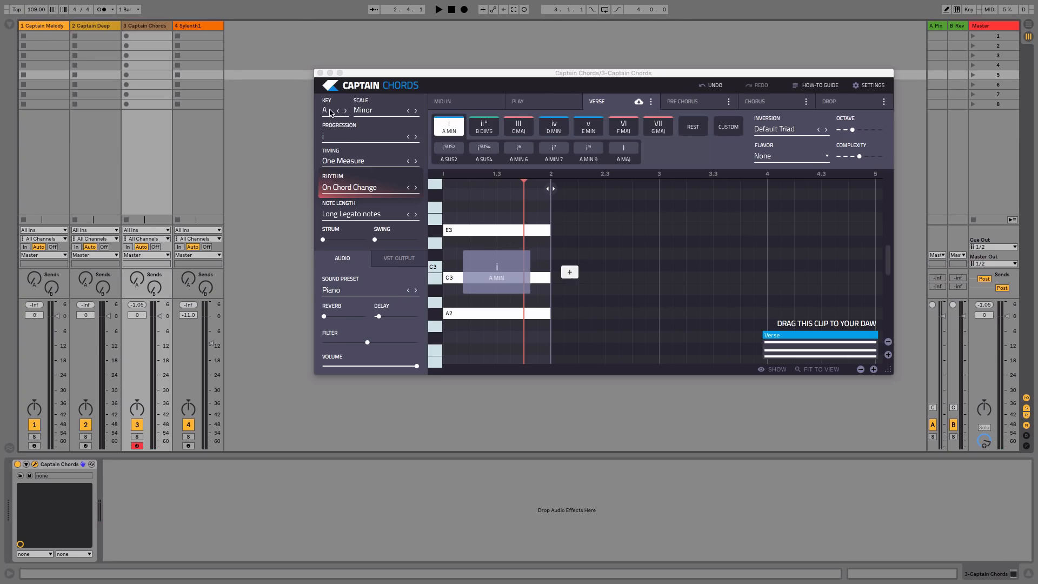
Keep the key at A, try the Minor Pentatonic scale and return the scale to Minor.
click(331, 111)
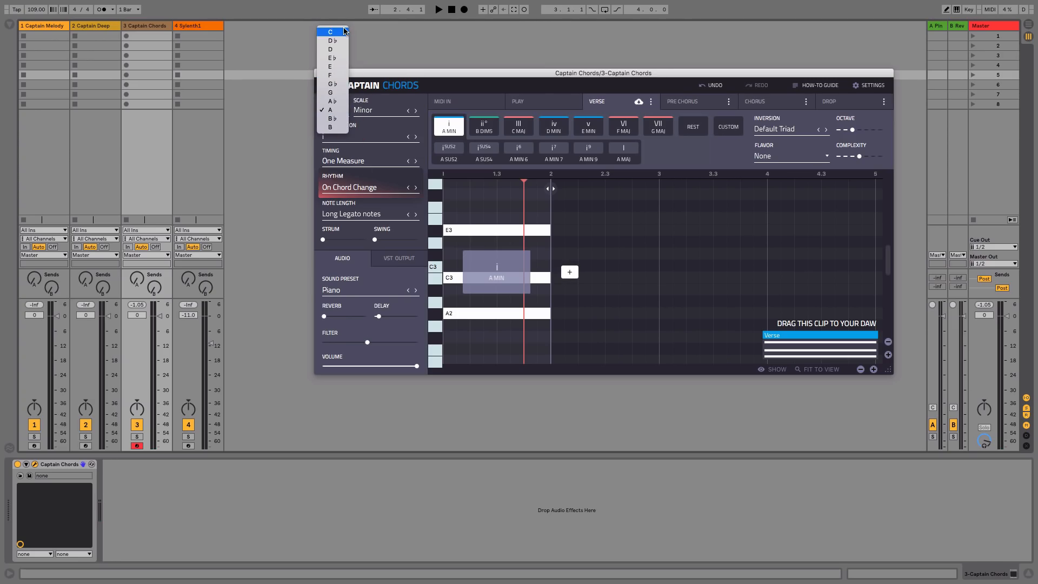
click(337, 111)
click(378, 110)
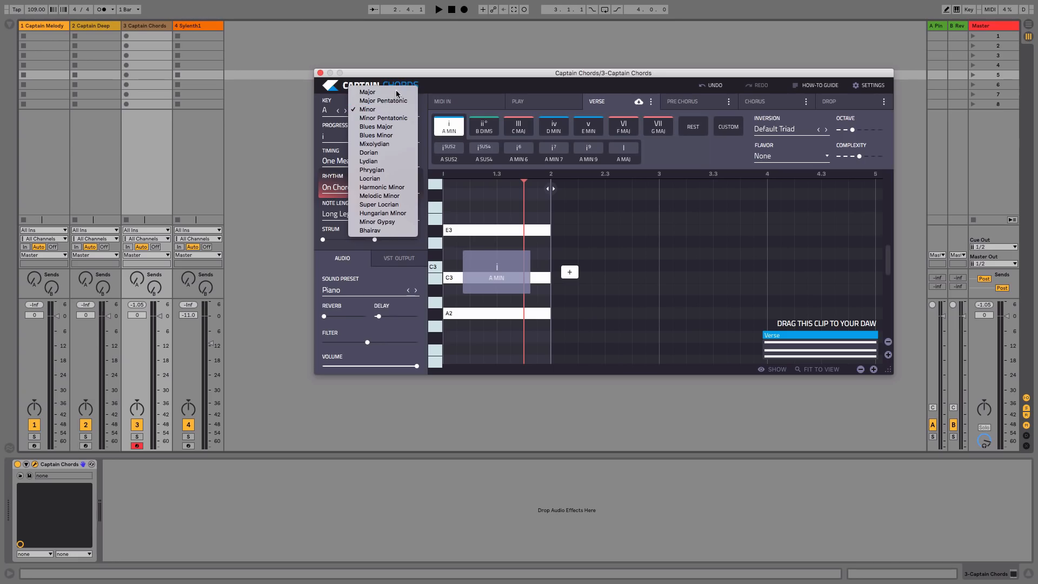
click(401, 117)
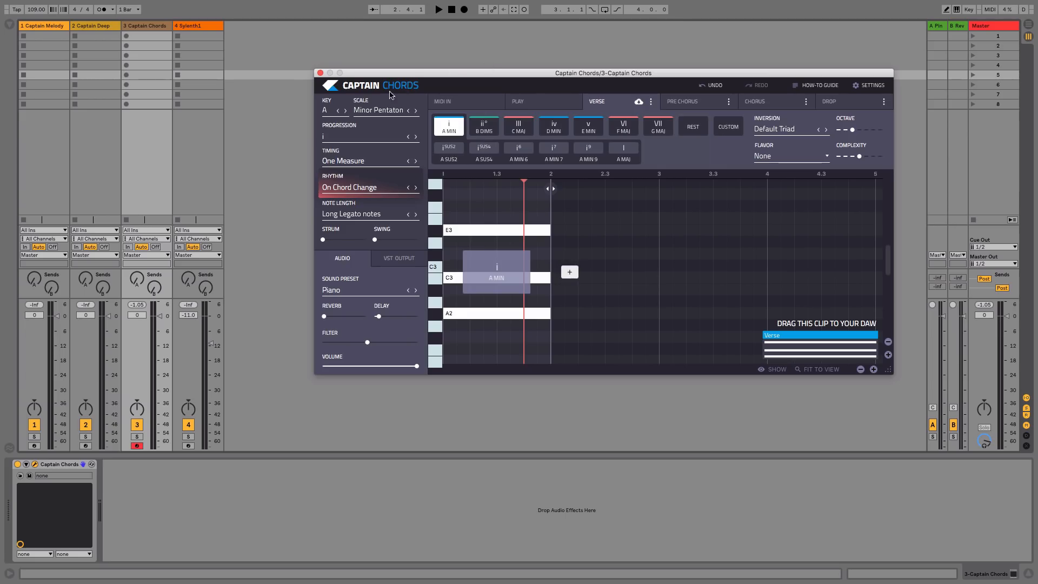
click(385, 110)
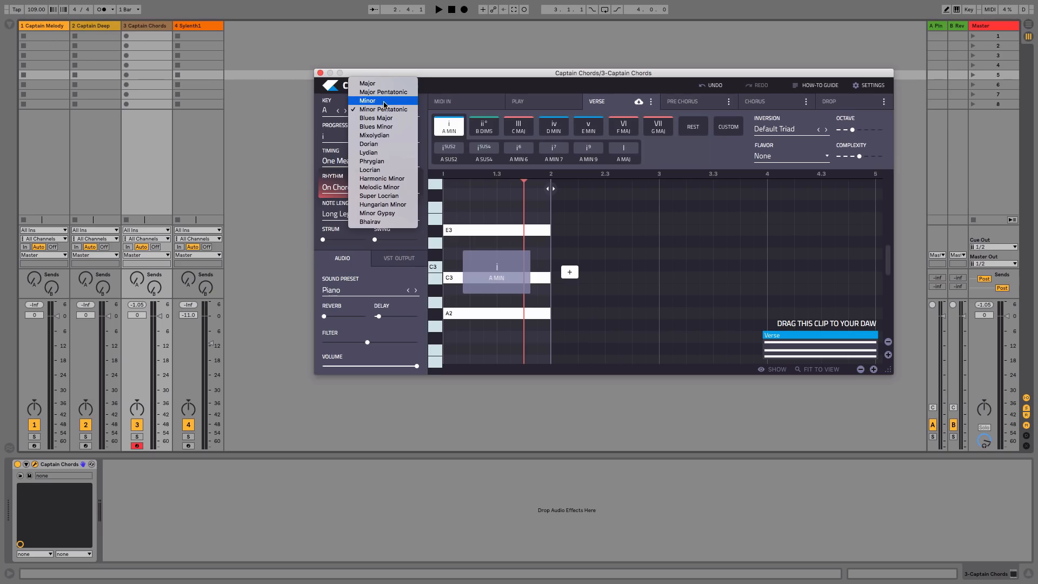
click(385, 103)
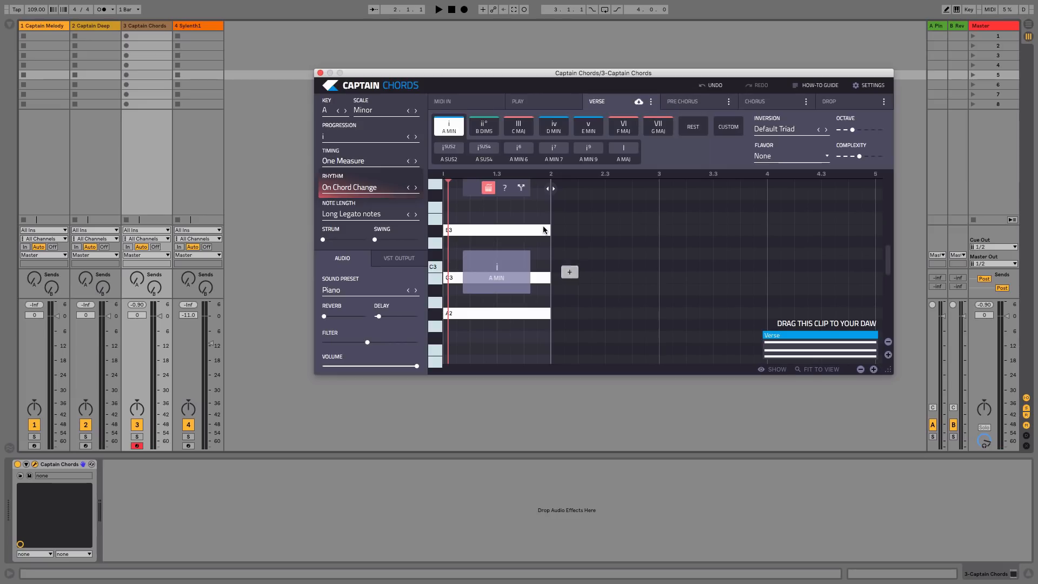
Play the A minor chord, try shortening its duration and stretch it back to one measure.
key(space)
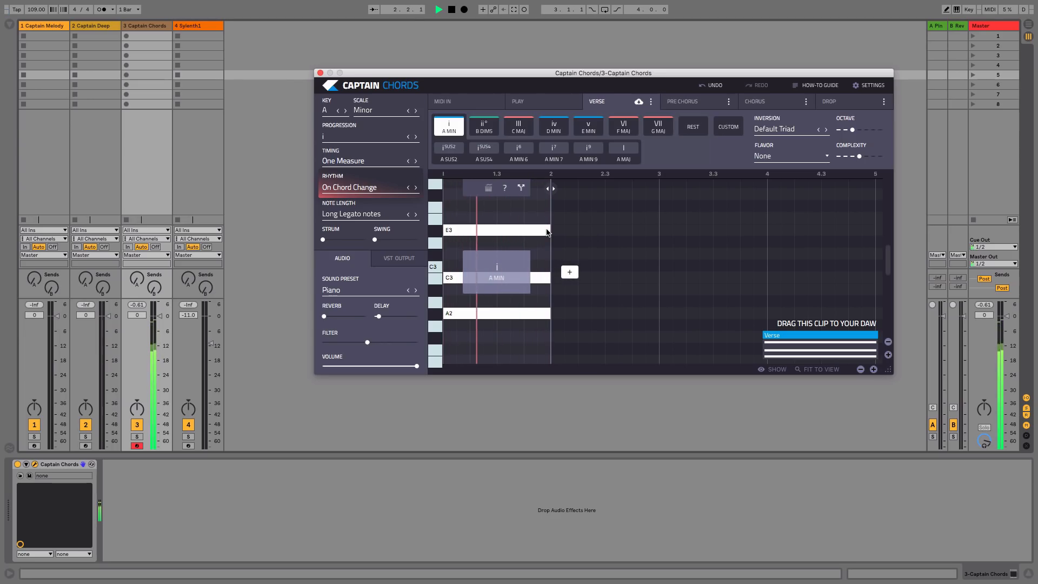
drag(548, 236, 468, 252)
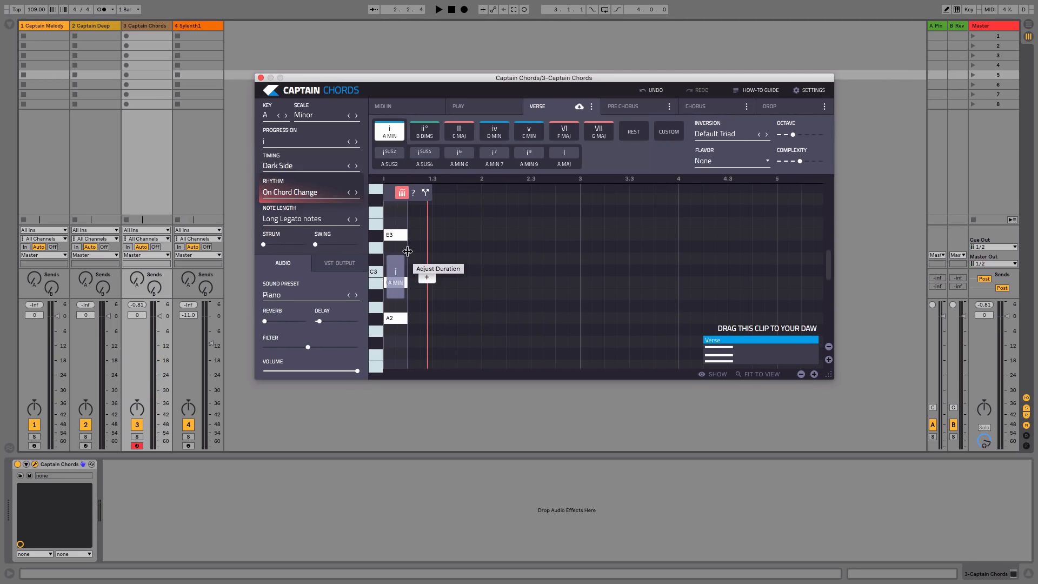
drag(408, 251, 481, 253)
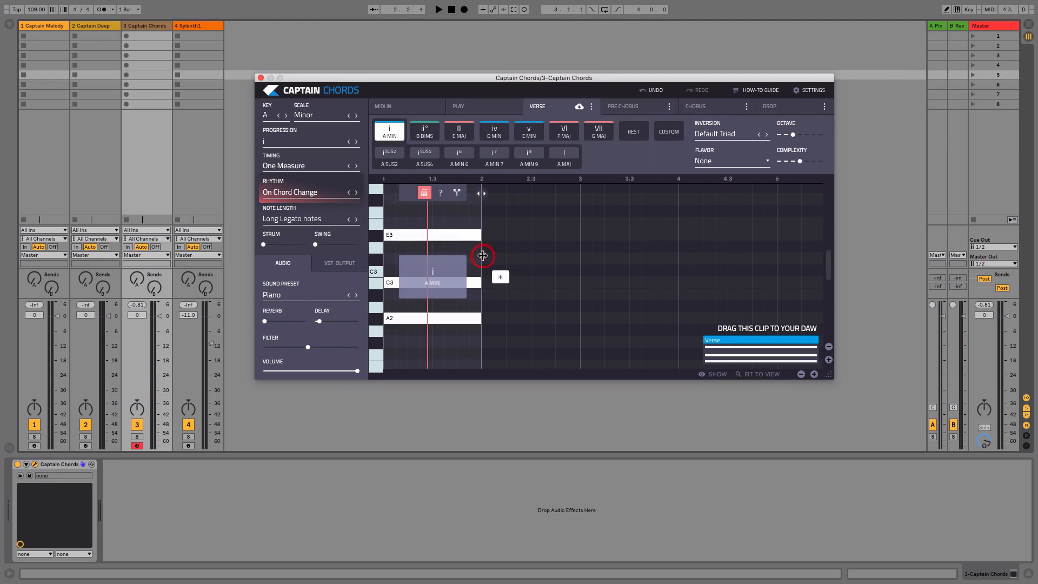
click(533, 254)
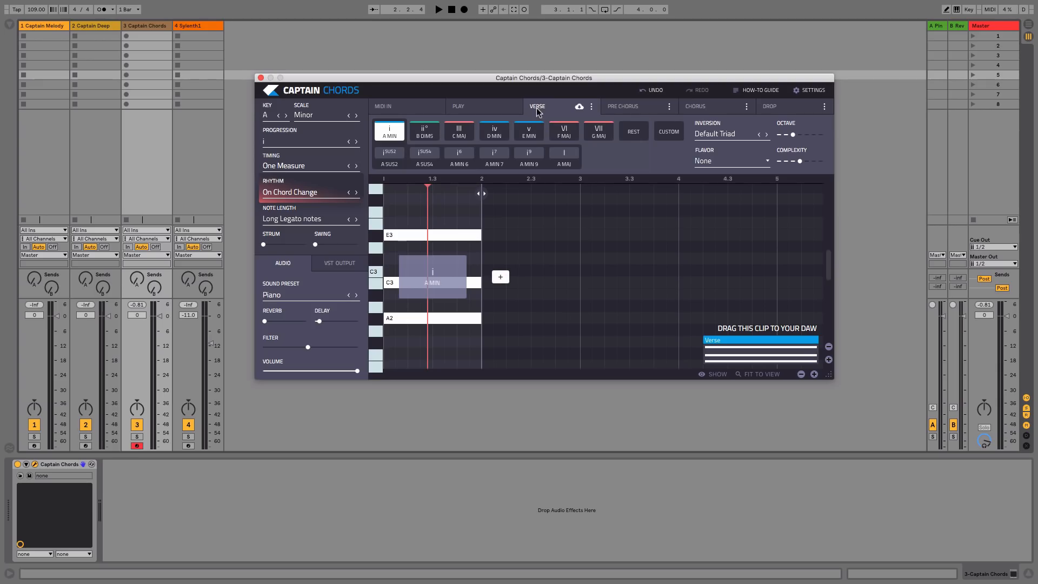
Look through the Pre Chorus, Chorus and Drop sections and return to the Verse section.
click(634, 108)
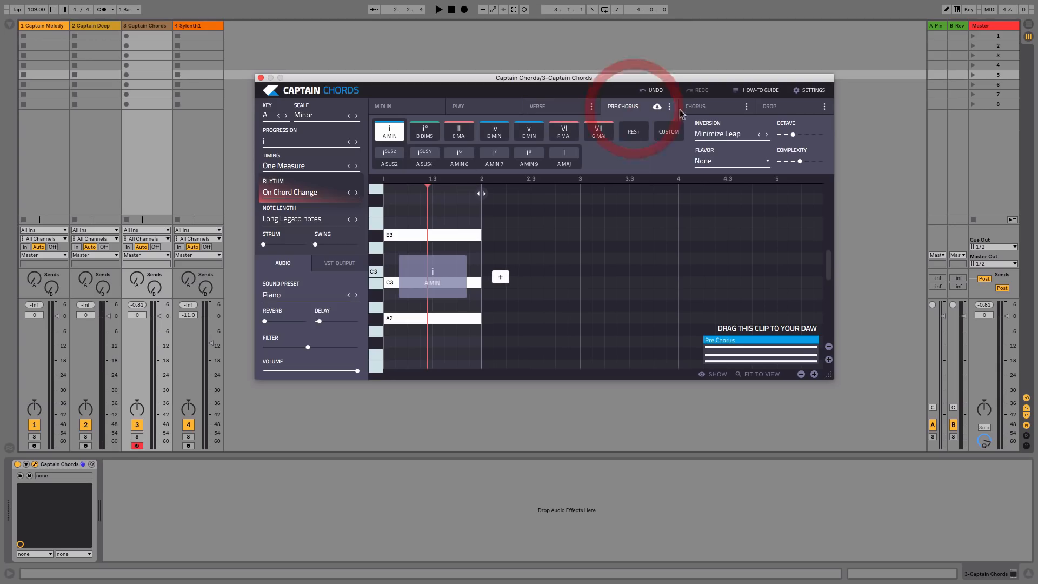
click(705, 108)
click(770, 108)
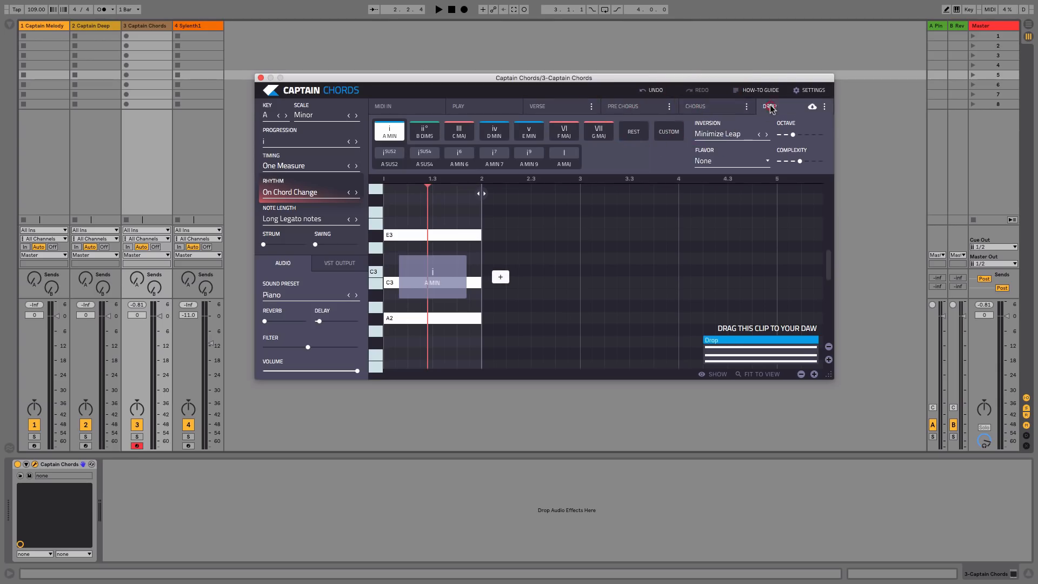
click(712, 108)
click(556, 109)
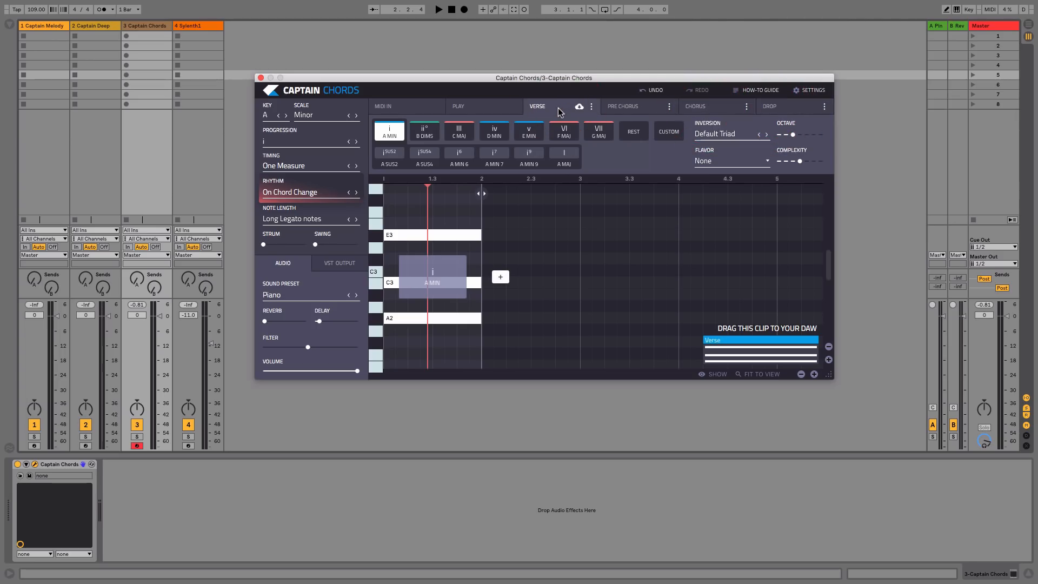
click(620, 111)
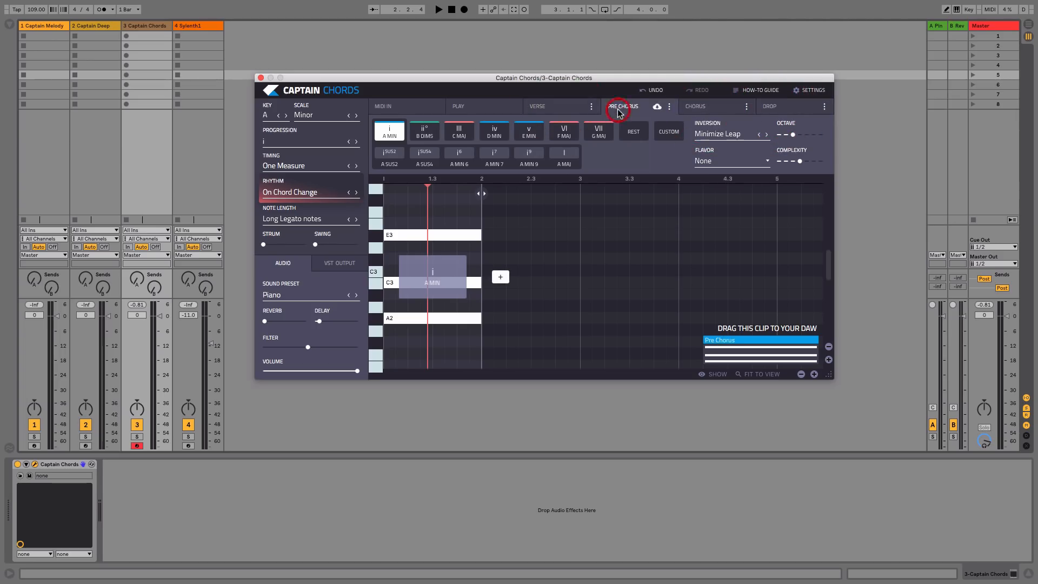
click(704, 110)
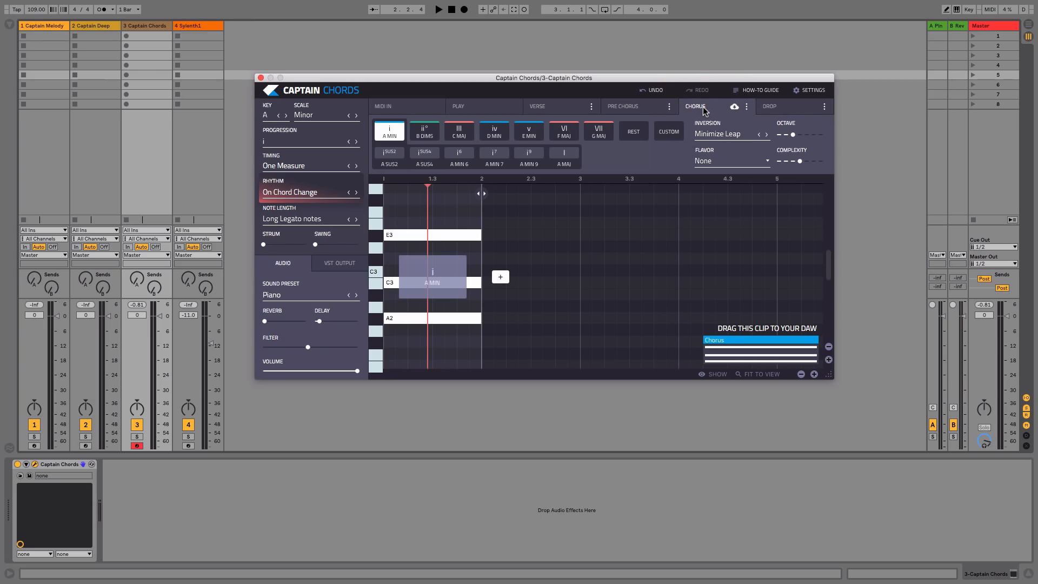
click(569, 106)
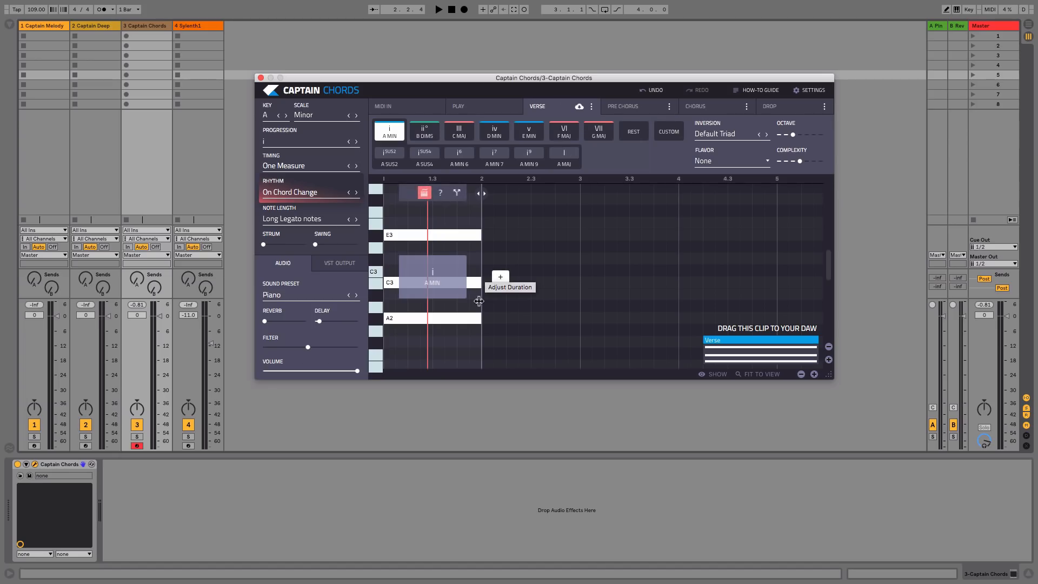
Add a second one-measure chord, i (A MIN), to the Verse progression.
click(520, 219)
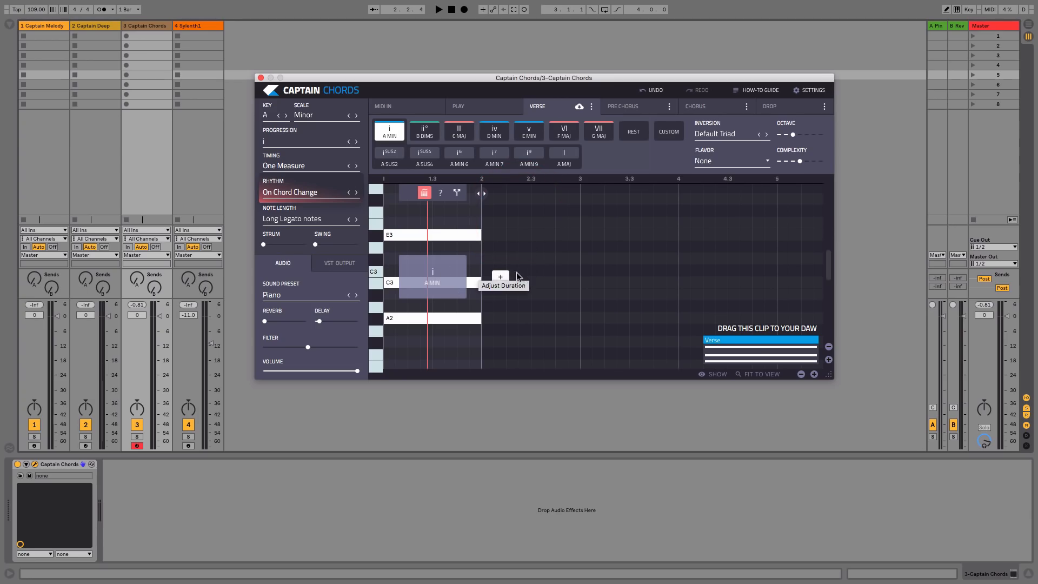
click(500, 277)
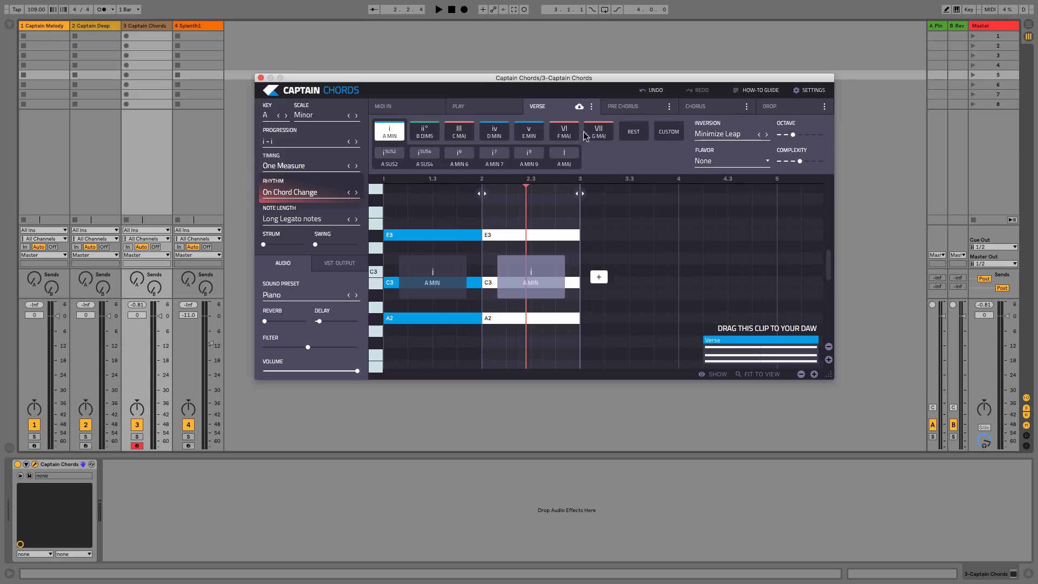
mouse_move(453, 234)
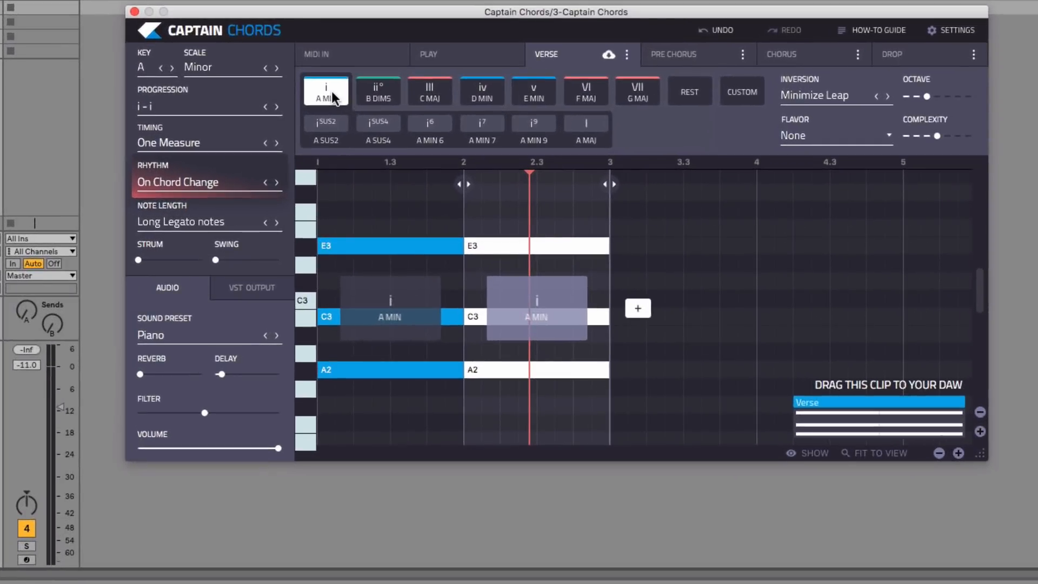
click(331, 92)
click(328, 91)
Try the v, i, iv, III, ii°, VI and VII chords in the Verse's second measure.
click(538, 97)
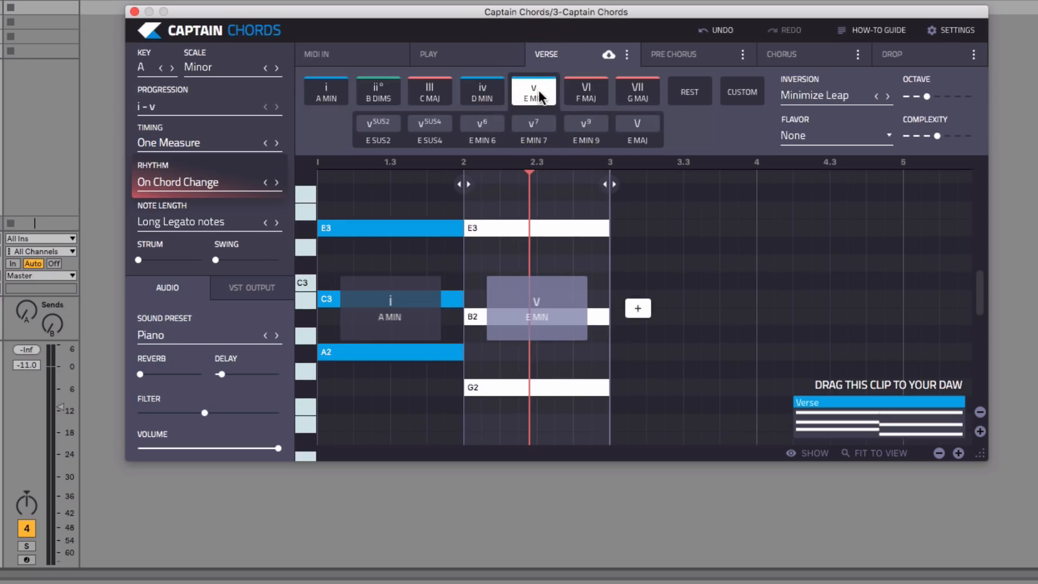
click(334, 92)
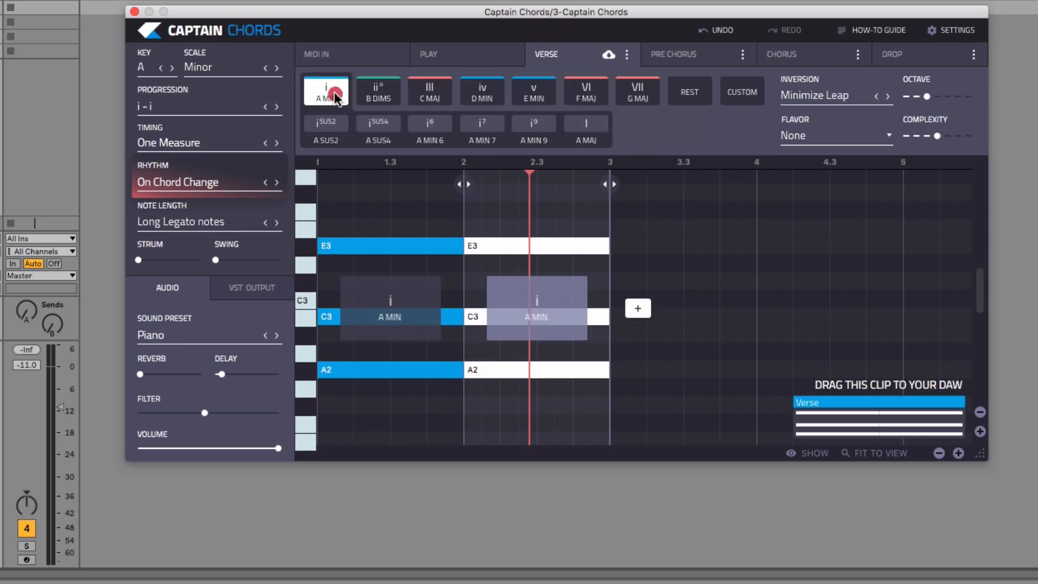
click(541, 94)
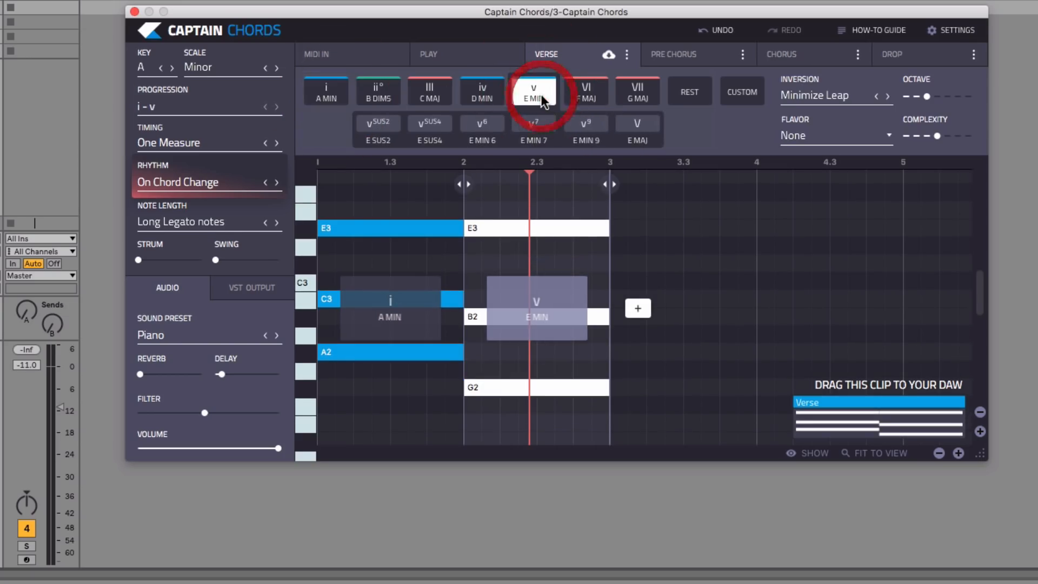
click(492, 97)
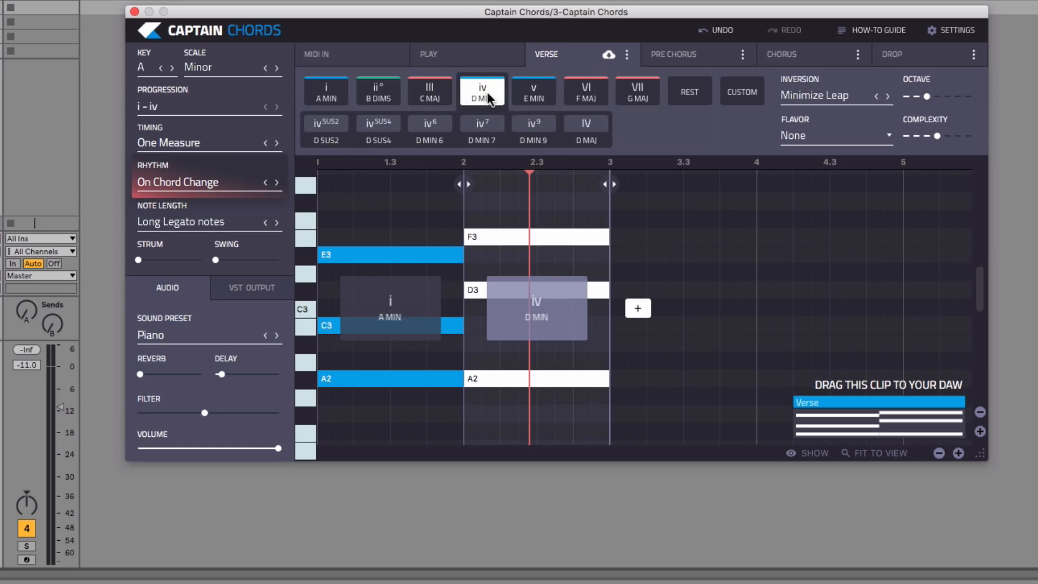
click(431, 96)
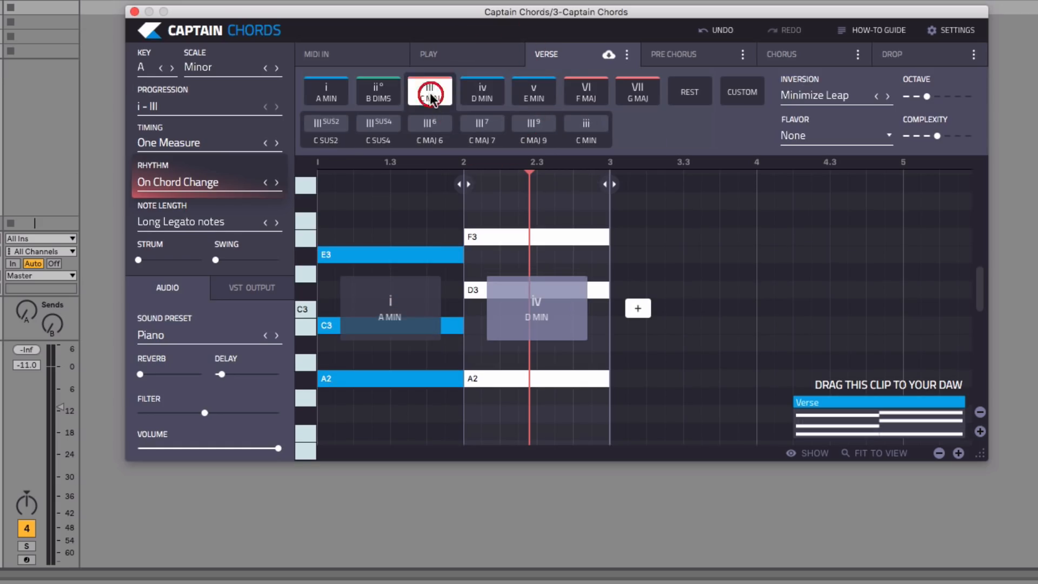
click(377, 92)
click(588, 92)
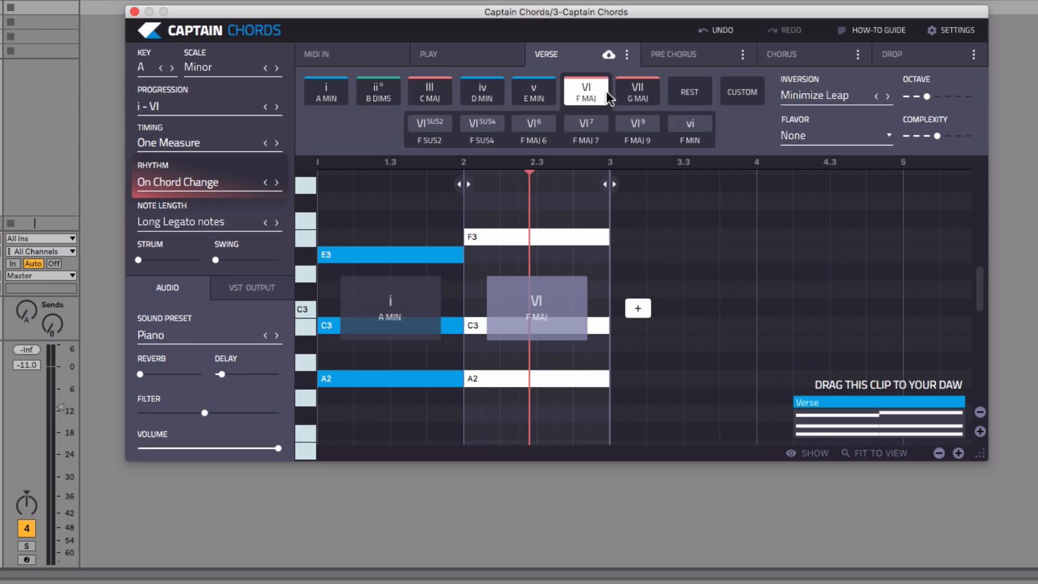
click(636, 96)
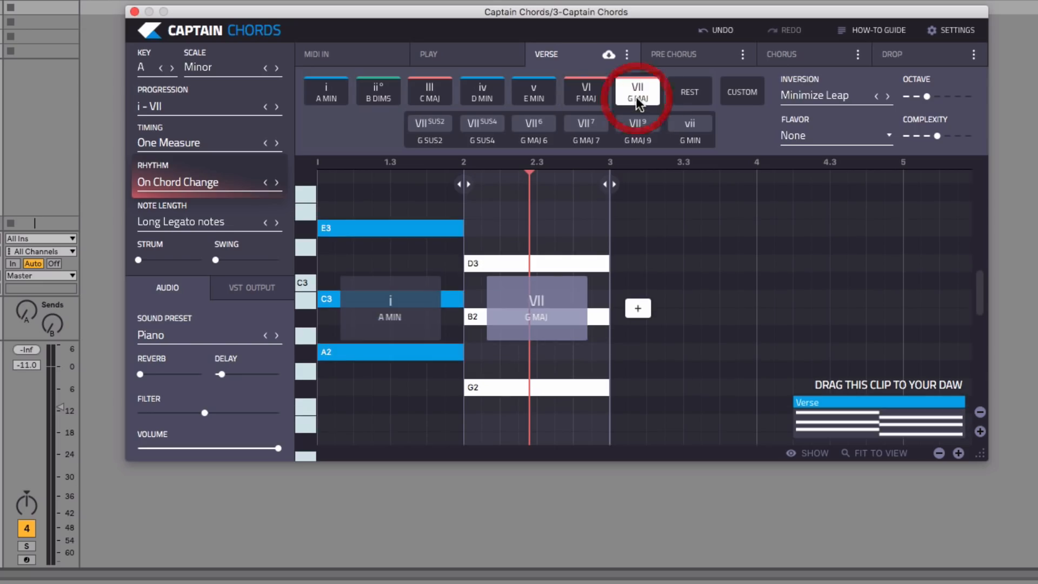
Set the Verse's second chord to VI (F MAJ) and play the progression.
click(336, 92)
click(587, 93)
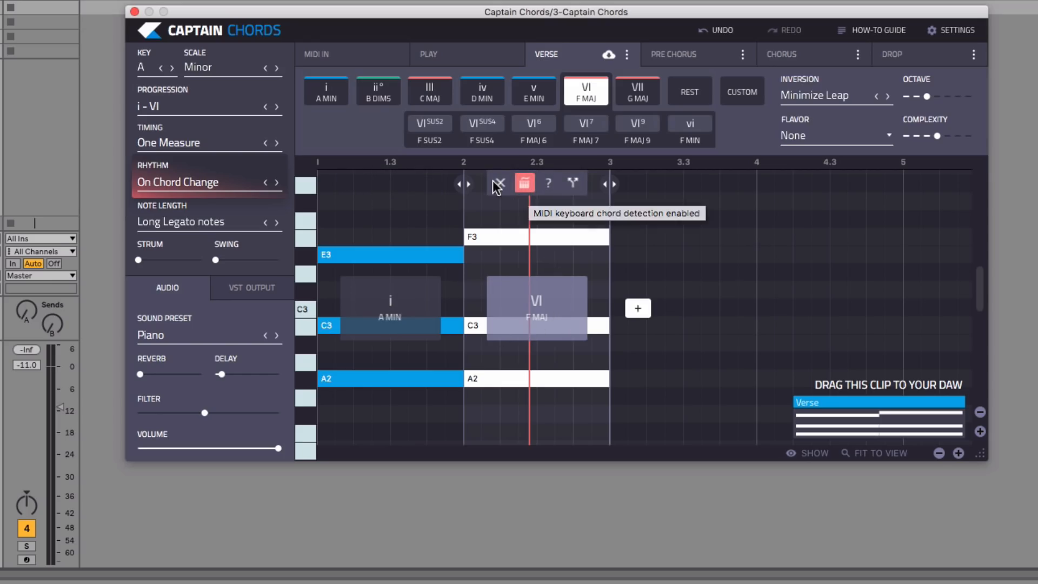
key(space)
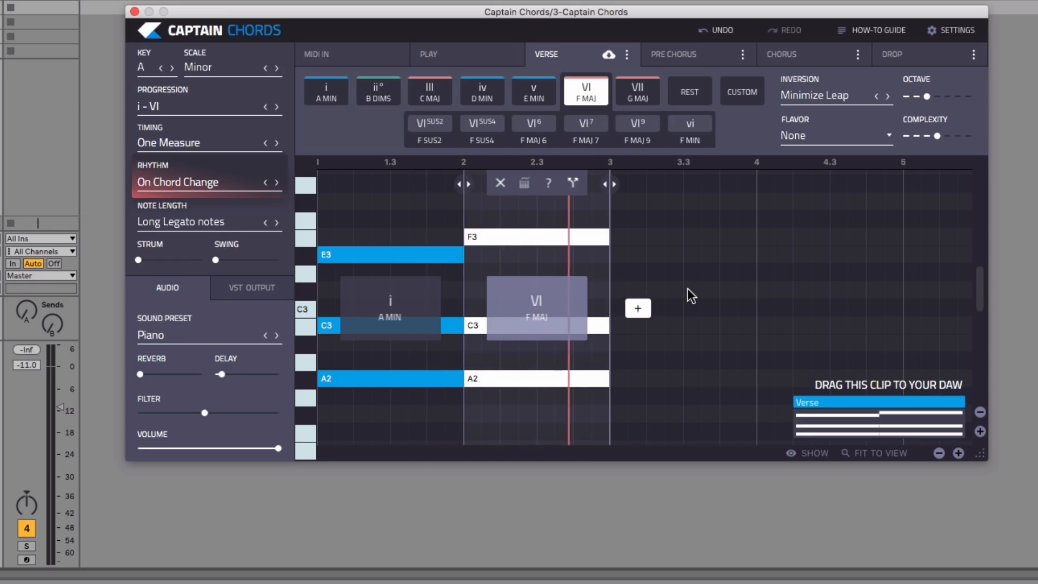
Add a third one-measure chord to the Verse progression and set it to v7 (E MIN 7).
click(638, 309)
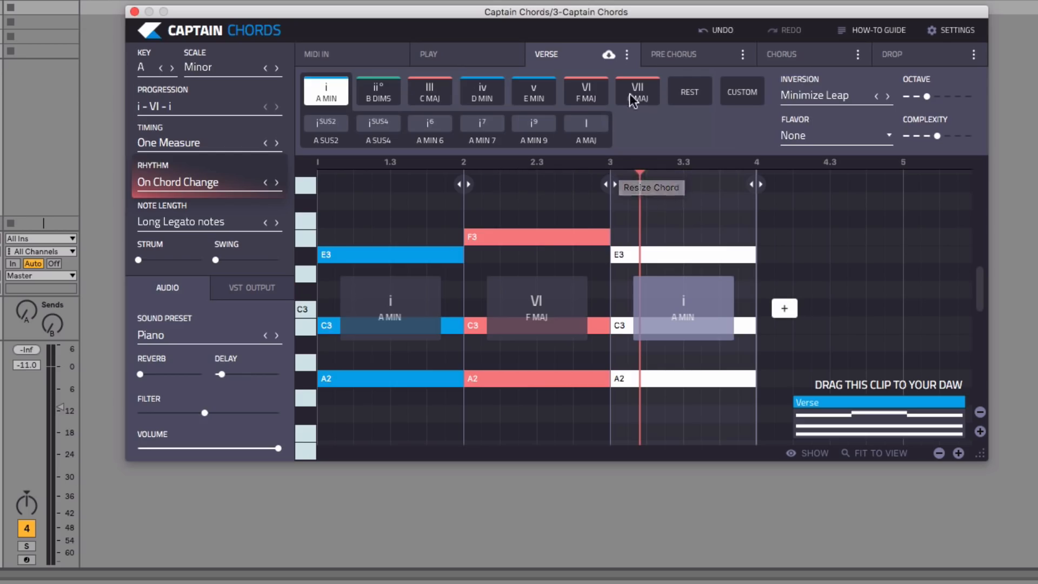
click(586, 94)
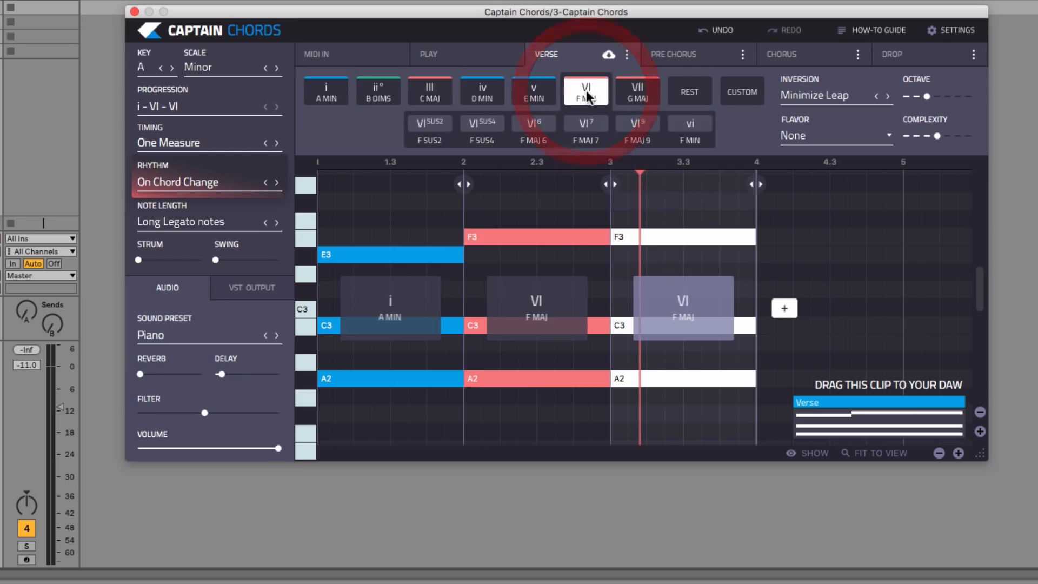
click(532, 96)
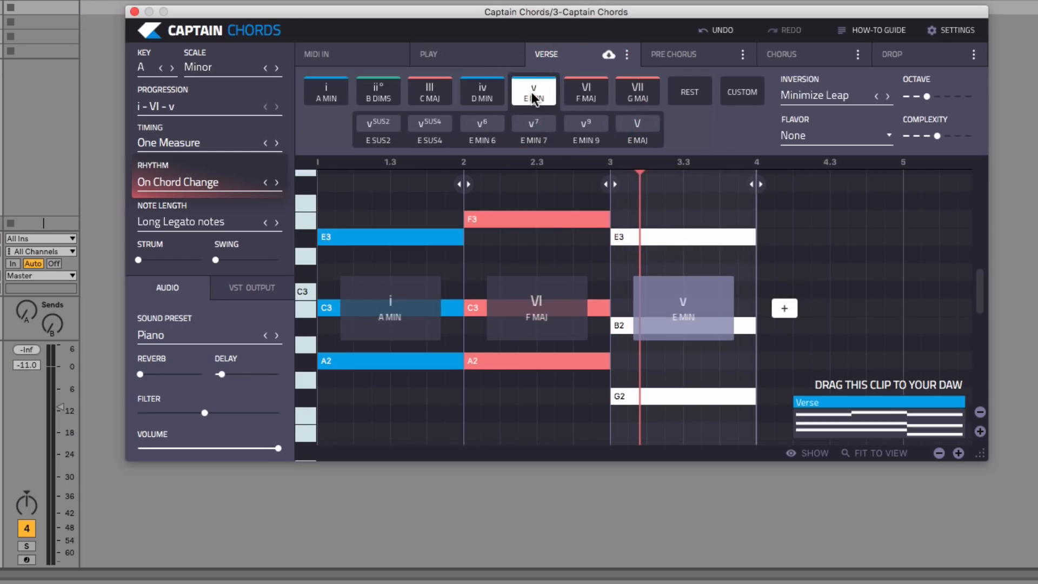
mouse_move(679, 255)
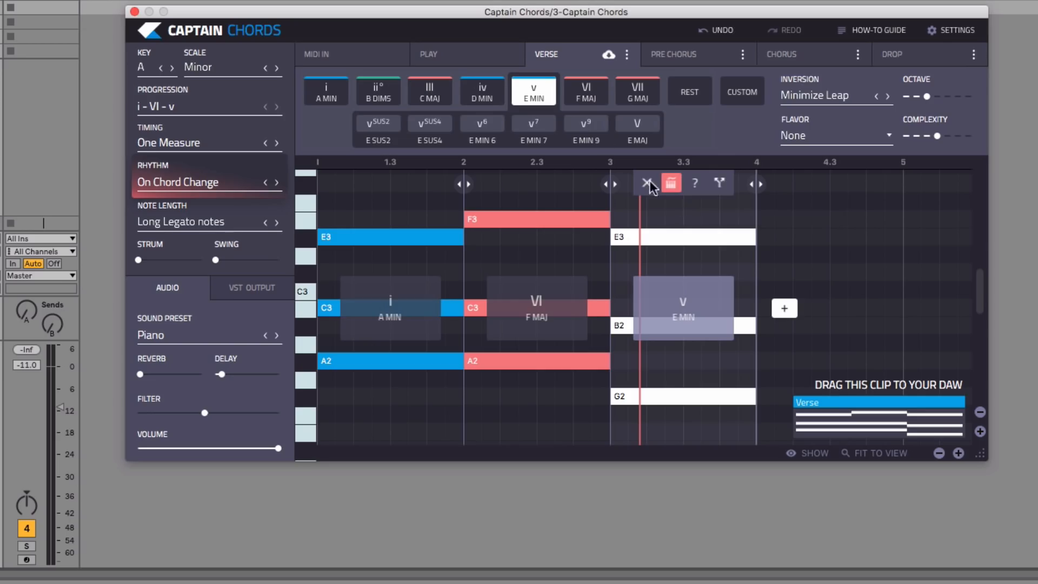
click(536, 125)
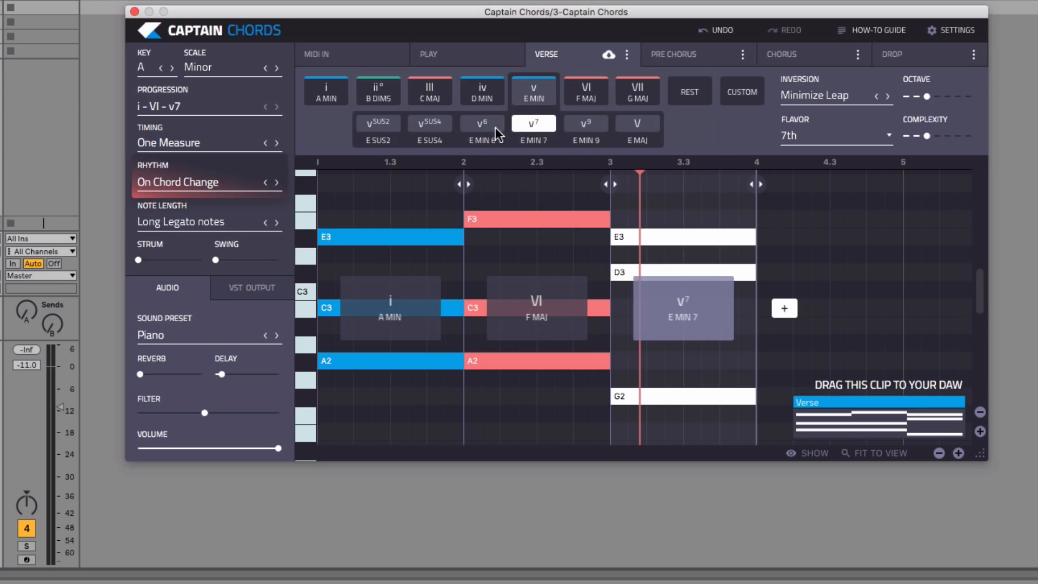
Try v6 (E MIN 6) on the Verse's third chord, return it to v7 (E MIN 7) and play the progression.
click(495, 129)
click(527, 125)
mouse_move(537, 254)
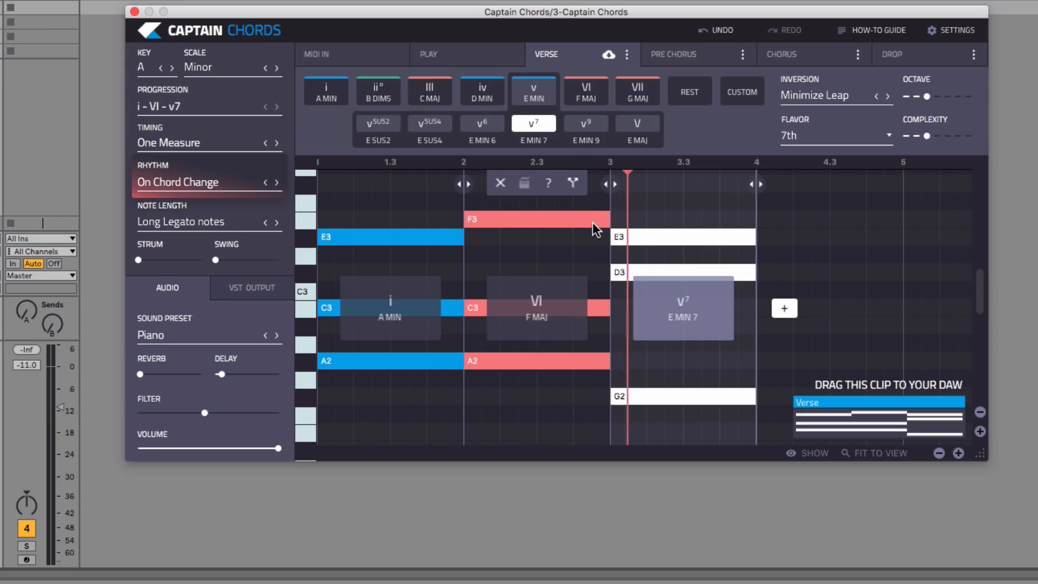
Add a fourth one-measure chord to the Verse, audition v and v7, and set it to v6 (E MIN 6).
mouse_move(708, 217)
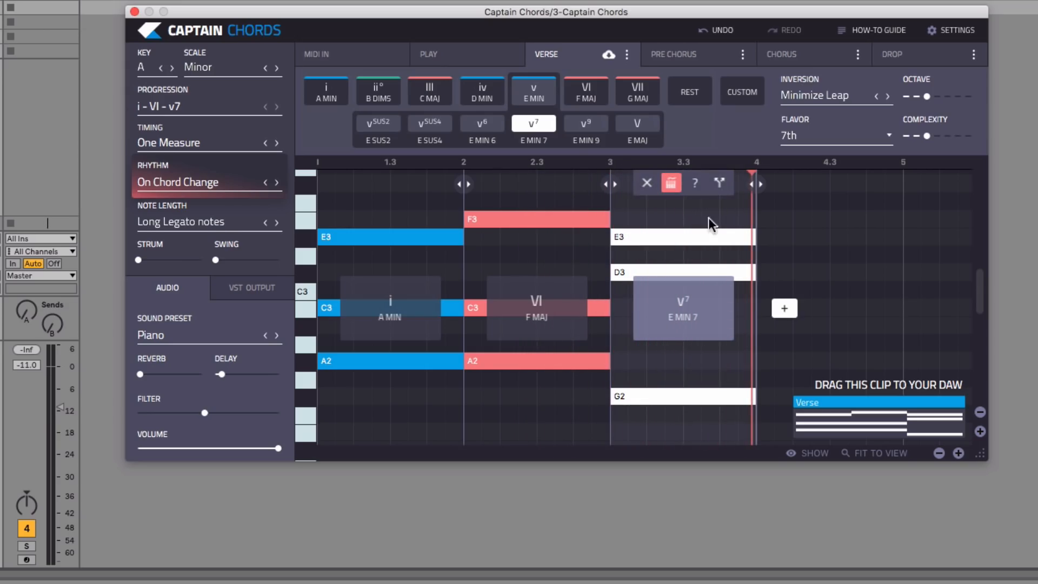
click(787, 307)
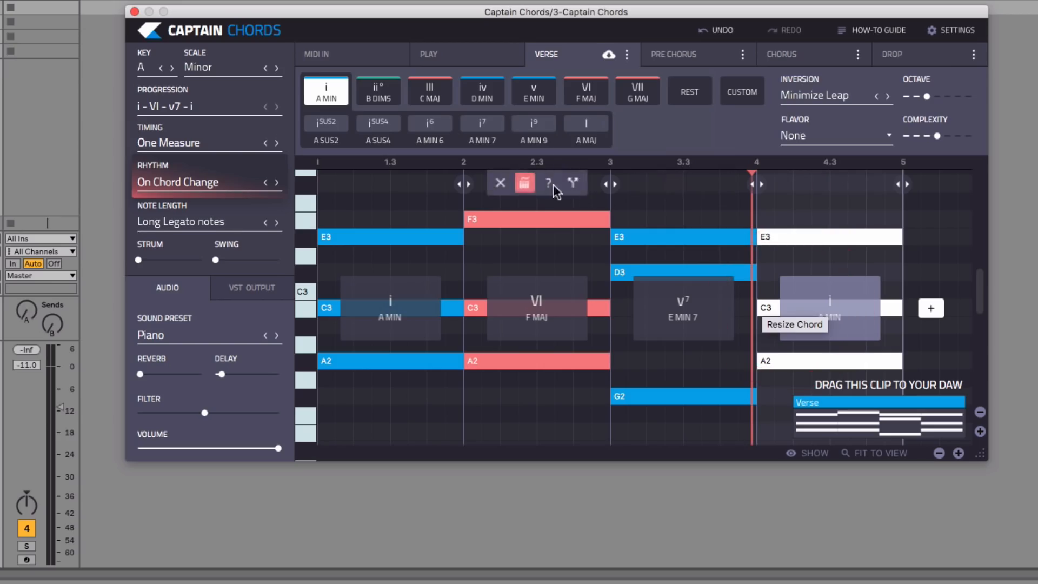
click(533, 93)
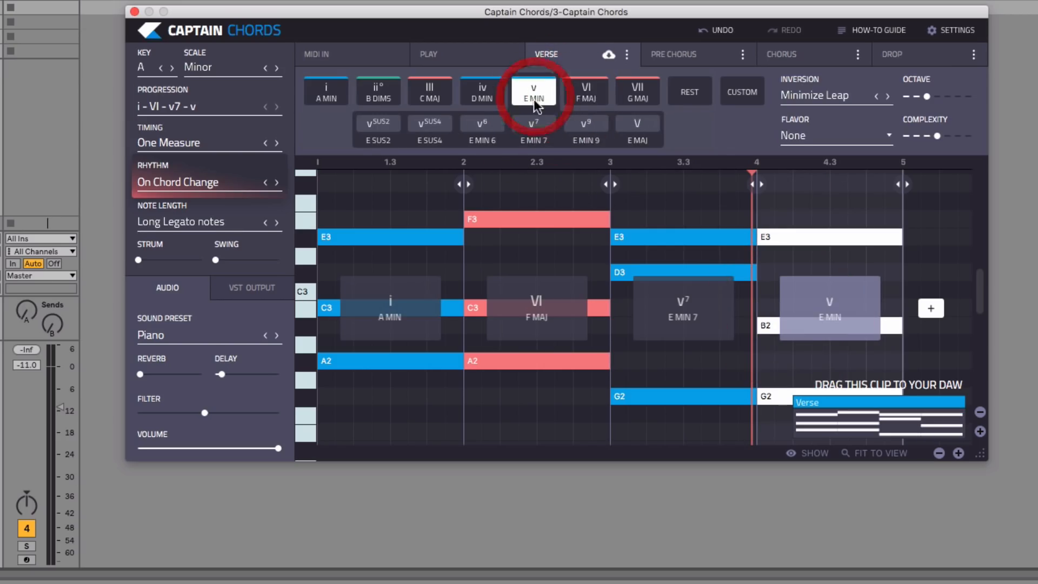
click(534, 122)
click(487, 124)
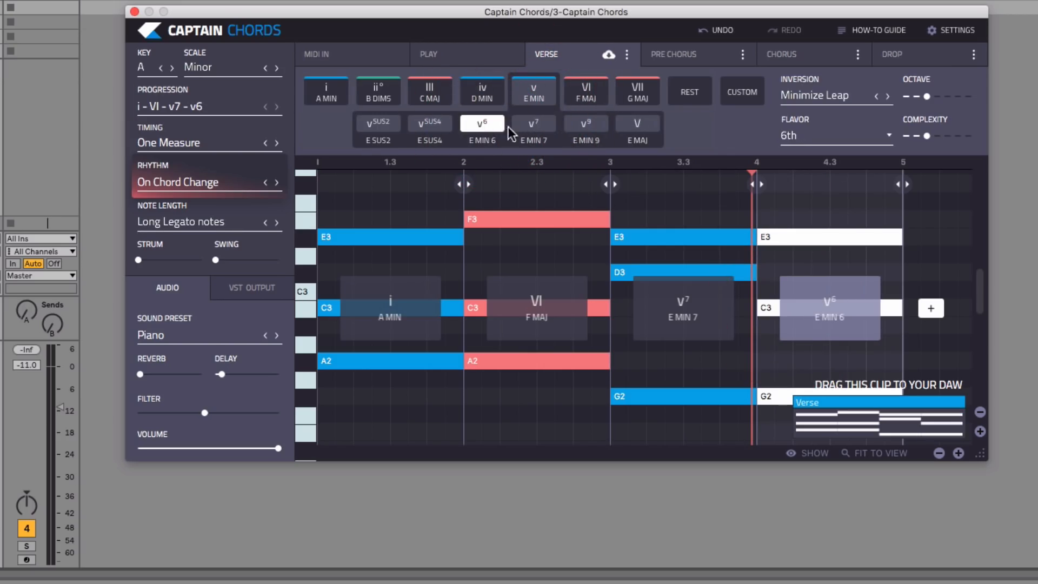
click(797, 247)
Try preset progressions for the Verse, including i - III - VI - VII, i - III - VII - IV and i - v - VII - i, and undo the replacement.
click(193, 108)
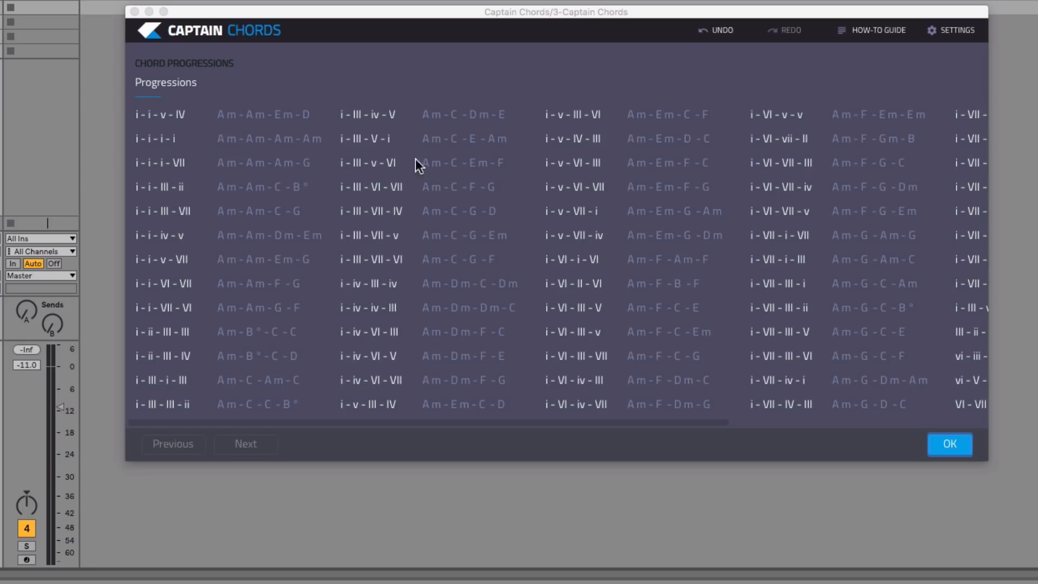
click(385, 188)
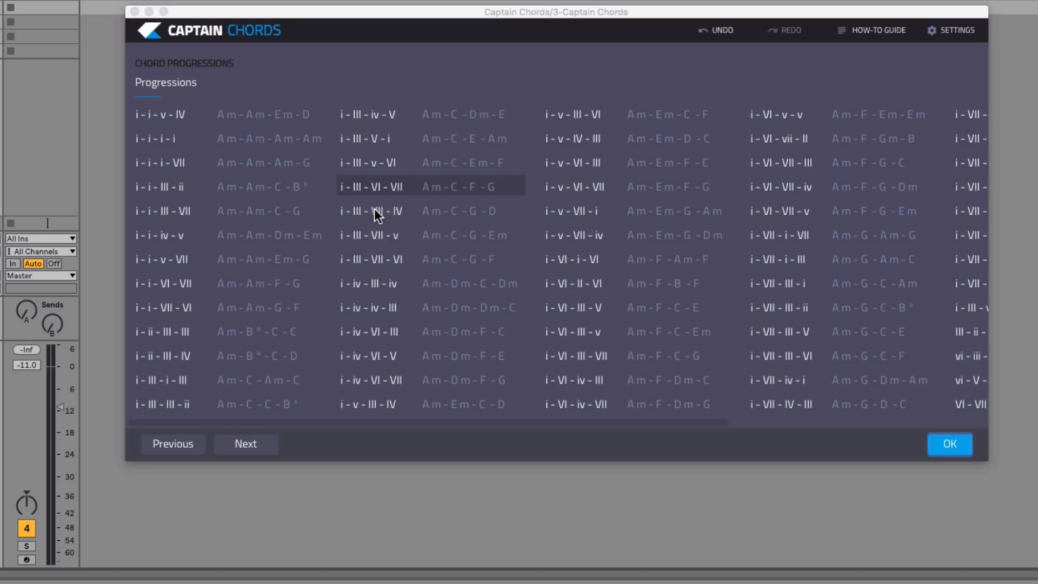
click(377, 211)
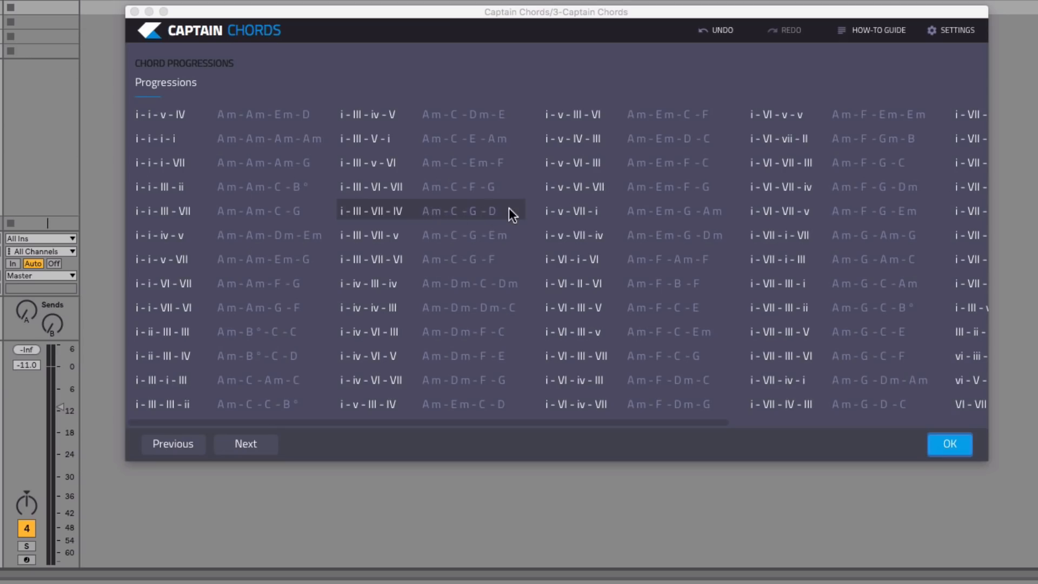
drag(590, 422, 986, 430)
click(949, 444)
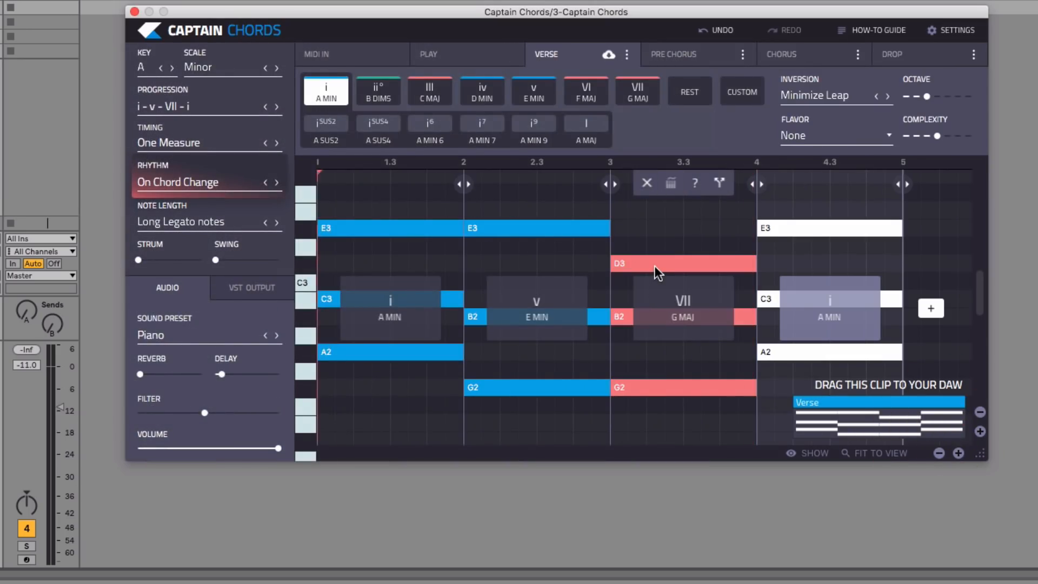
key(space)
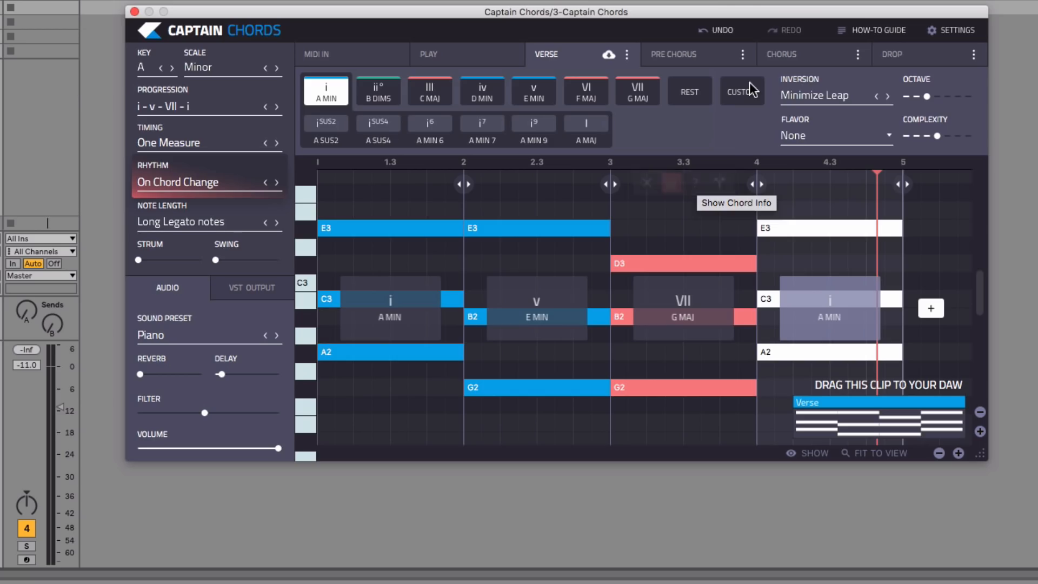
click(712, 30)
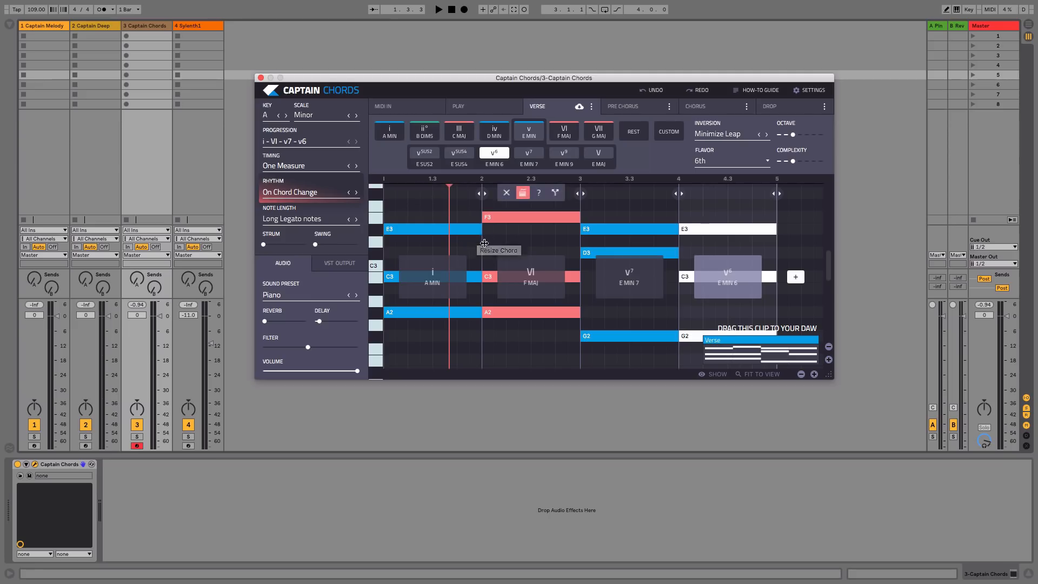
Shorten the Verse's i and VI chords to half a measure each, playing the progression to check the timing.
drag(479, 243, 433, 241)
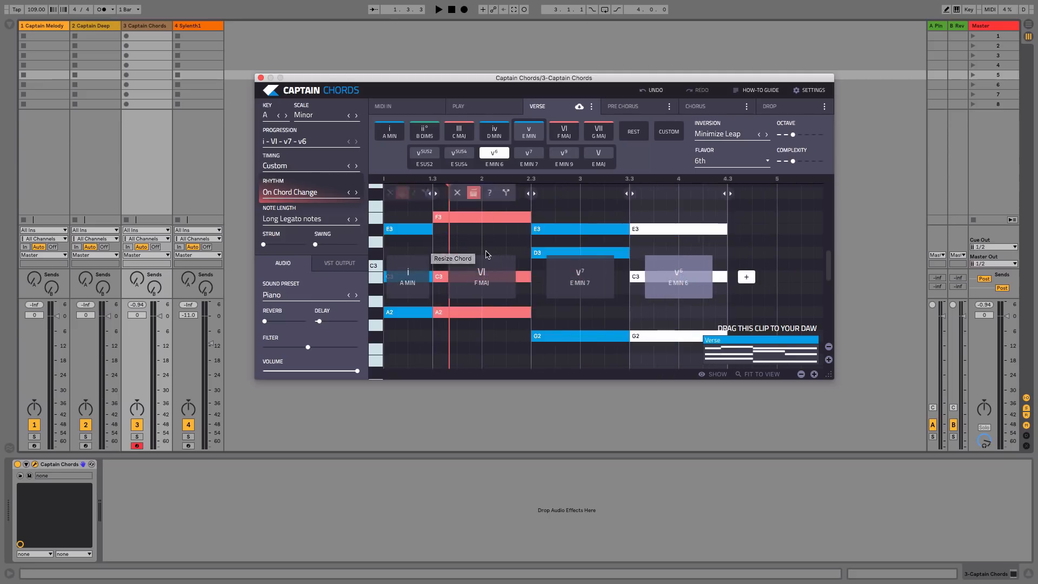
key(space)
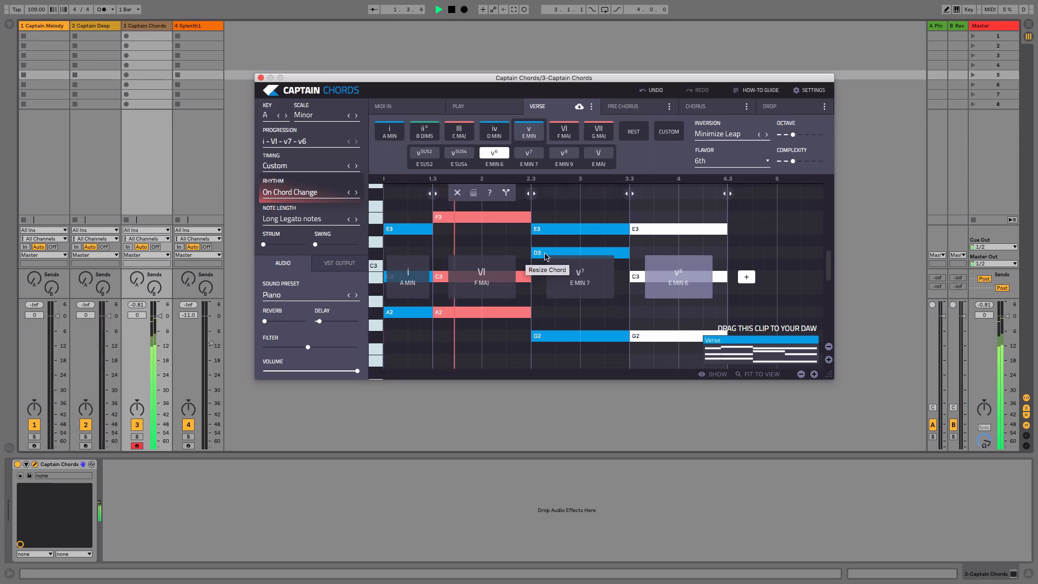
key(space)
drag(533, 252, 523, 287)
key(space)
key(super+z)
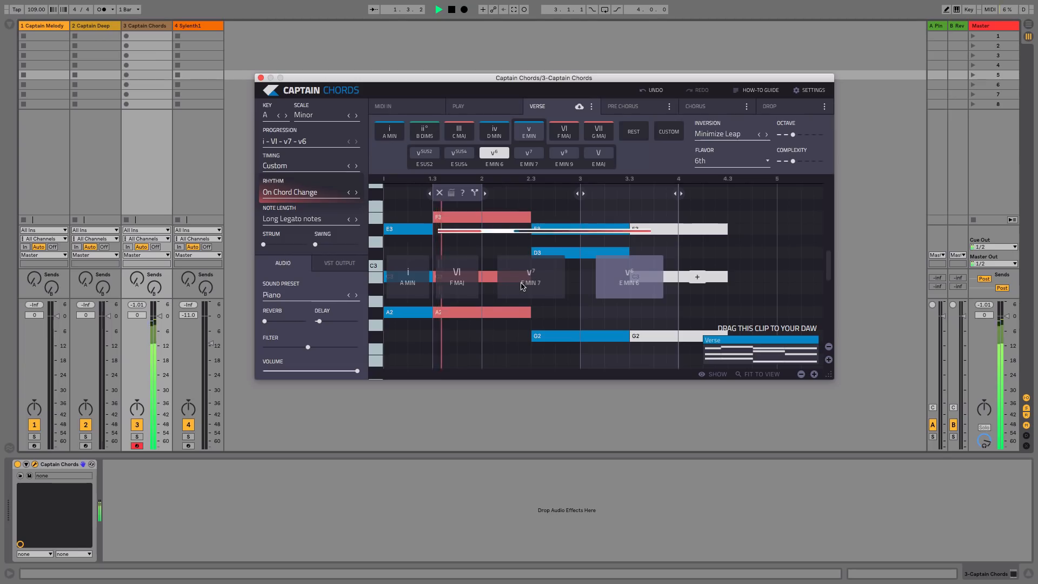
key(super+z)
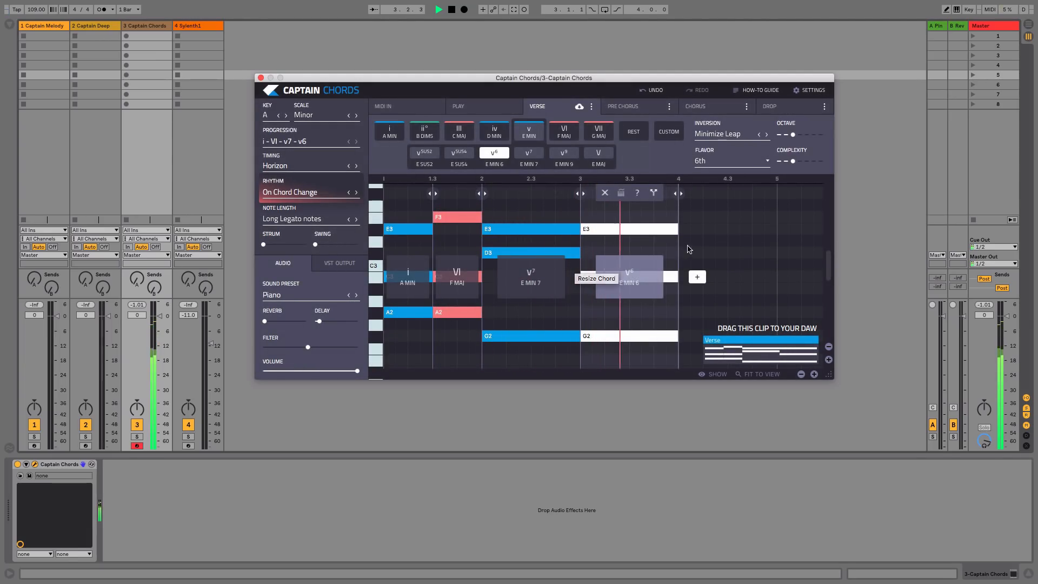
Lengthen the Verse's closing v6 chord to two measures and extend the opening i chord by about an eighth of a measure.
drag(679, 241, 773, 252)
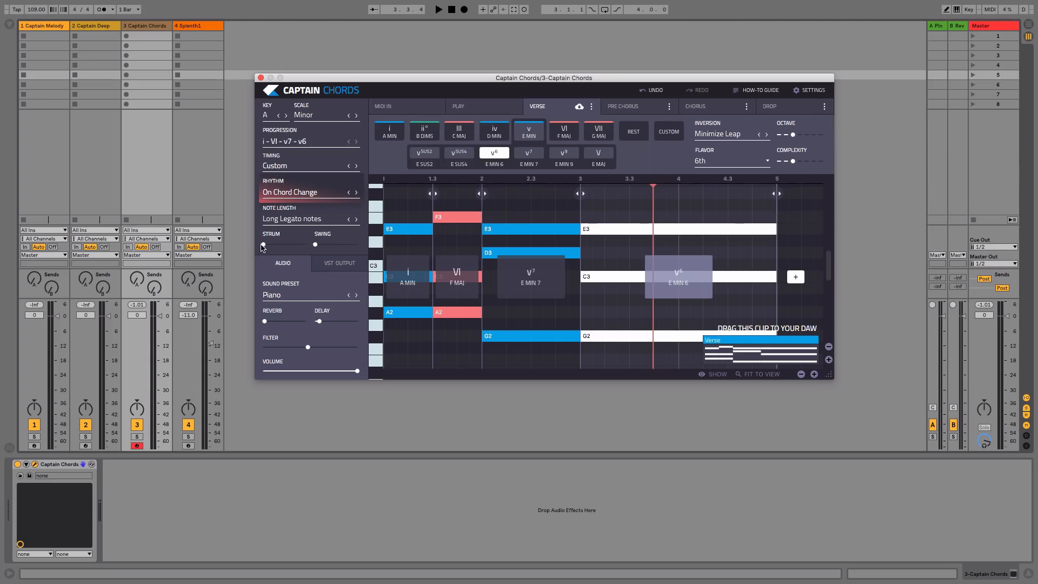
click(399, 229)
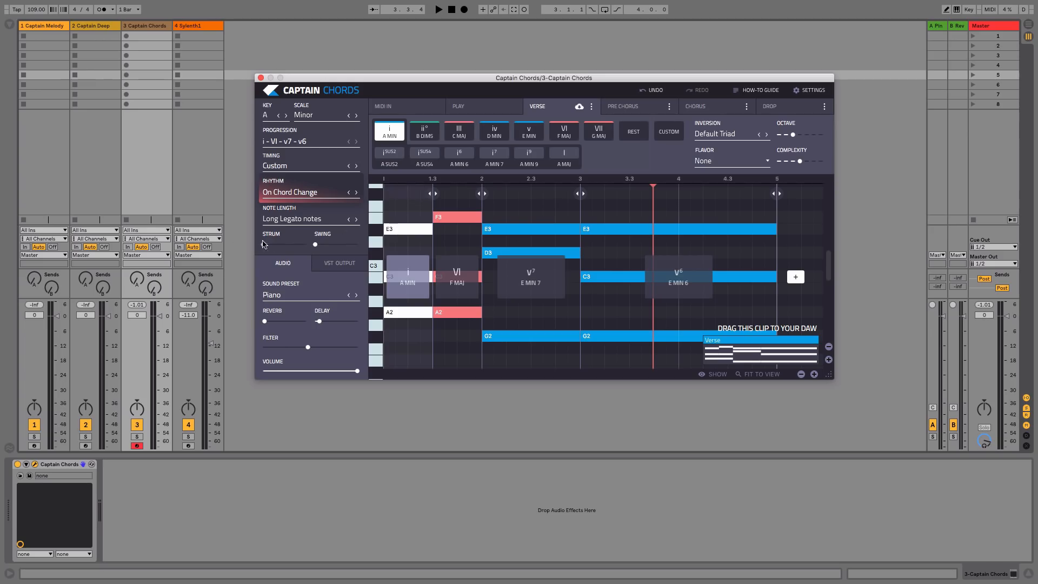
drag(432, 230, 446, 229)
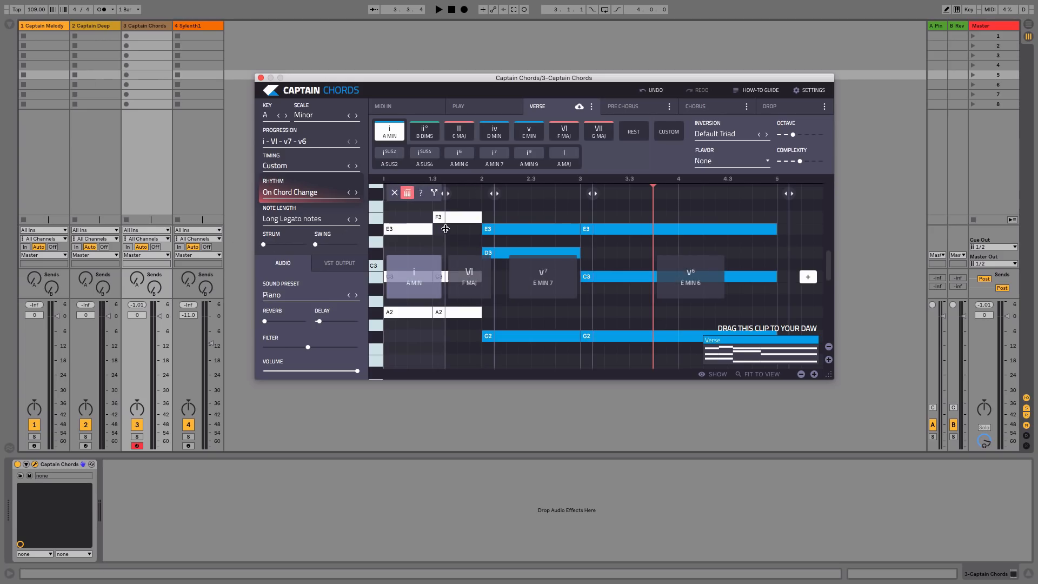
Raise the strum amount to about 70 percent and play the opening i chord.
drag(262, 245, 294, 244)
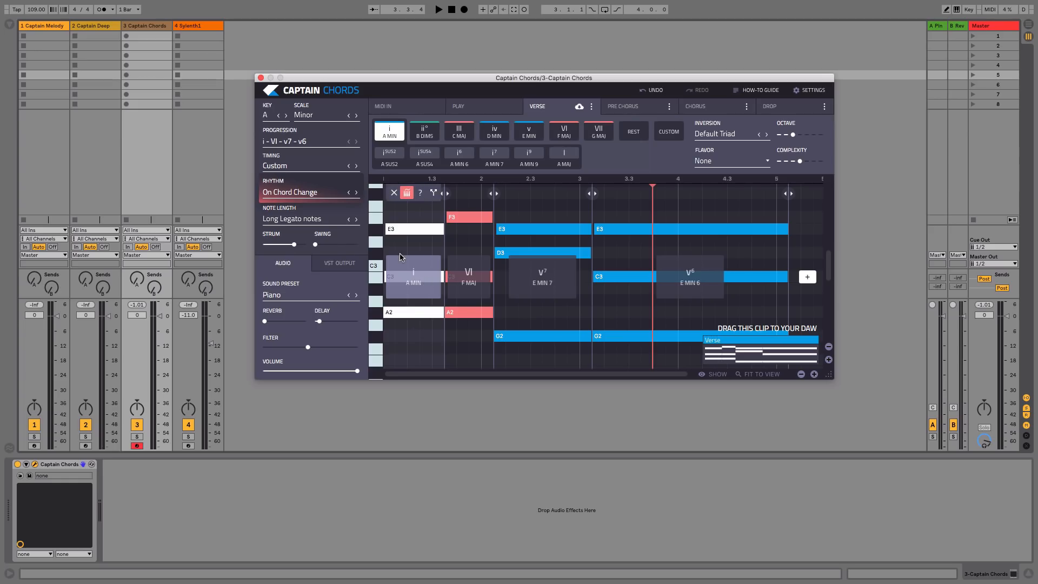
key(space)
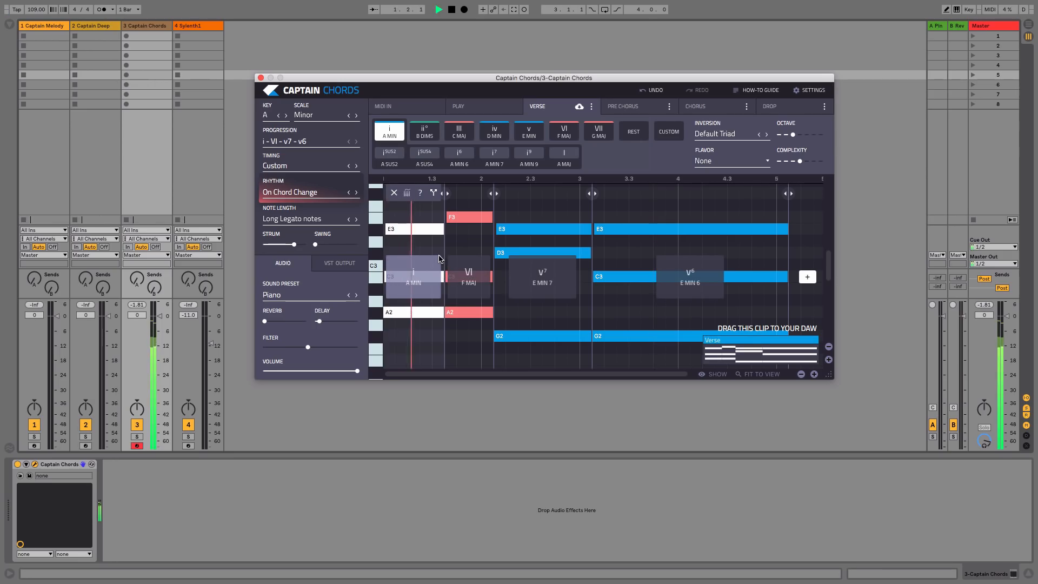
key(space)
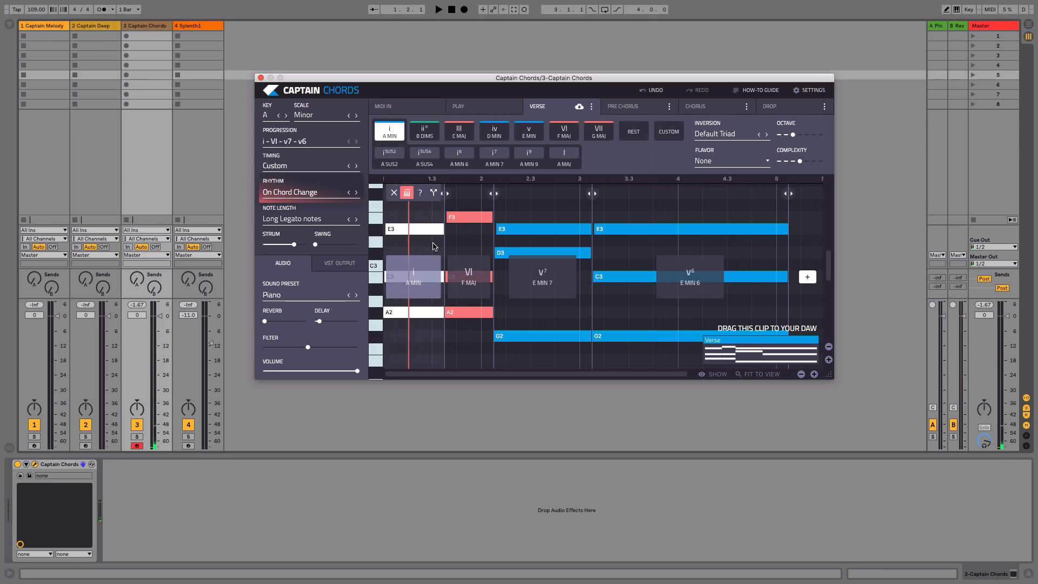
Try the Electric Piano sound preset from the Keys group and play the progression with it.
click(273, 296)
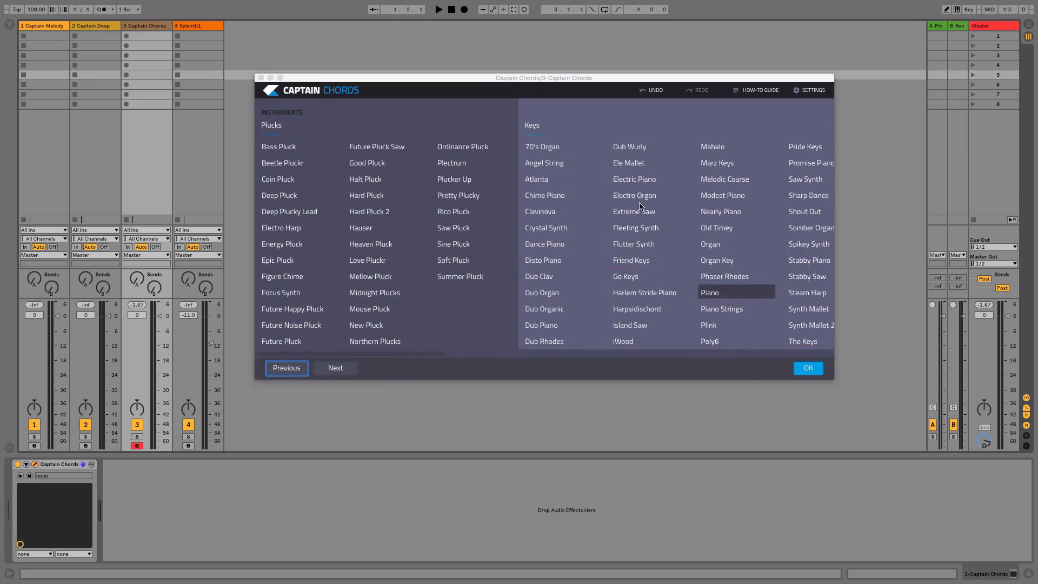
click(643, 182)
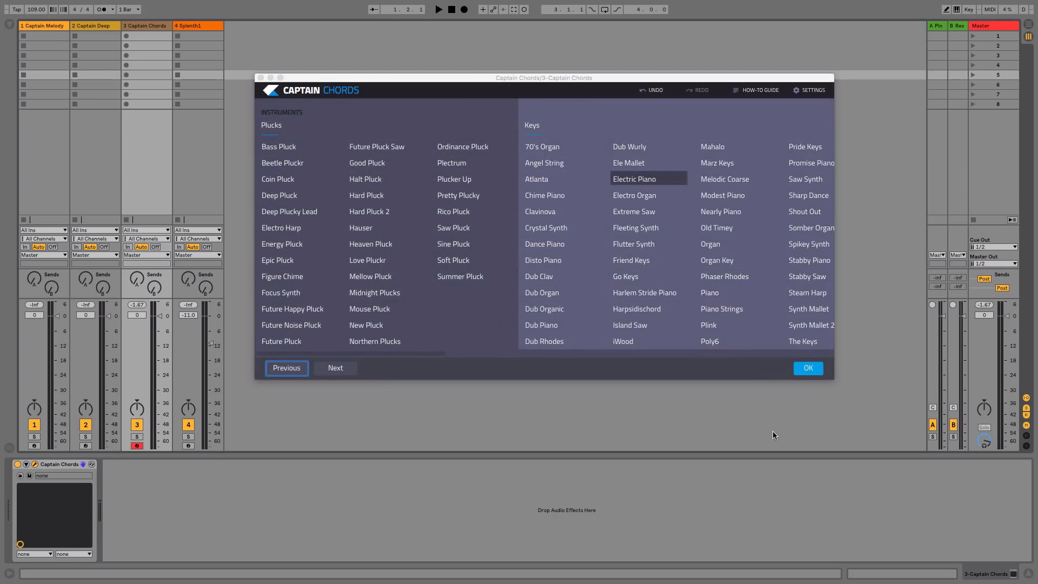
click(808, 368)
key(space)
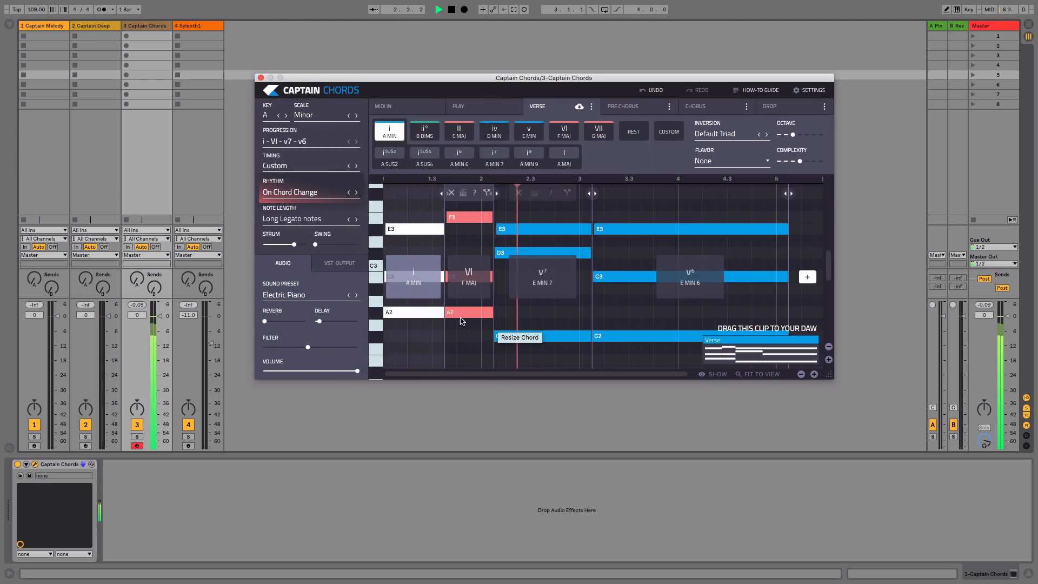
key(space)
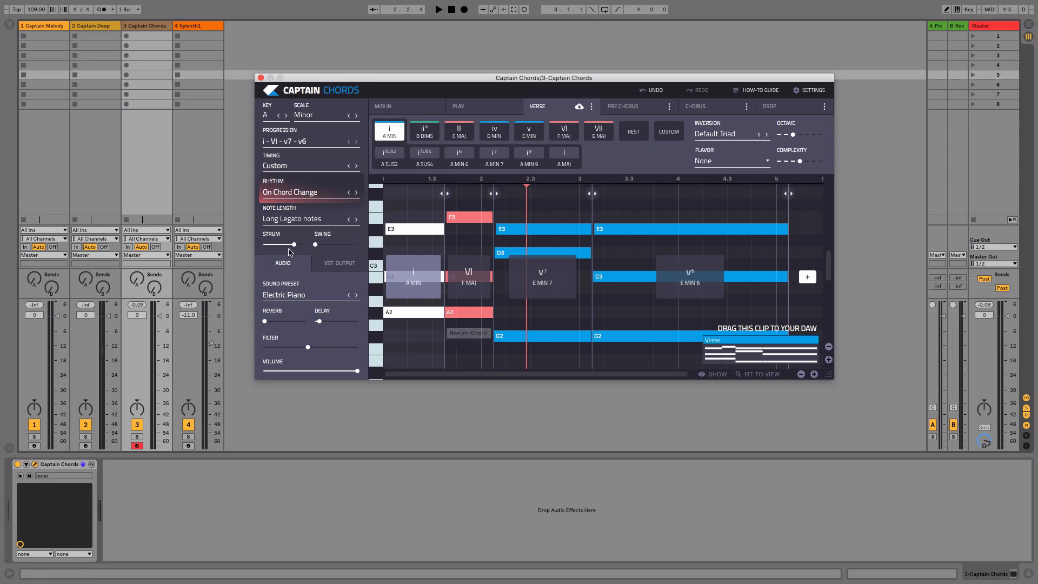
Reduce the strum amount to a little under half, play the progression, and try the swing before returning it to zero.
drag(291, 245, 282, 246)
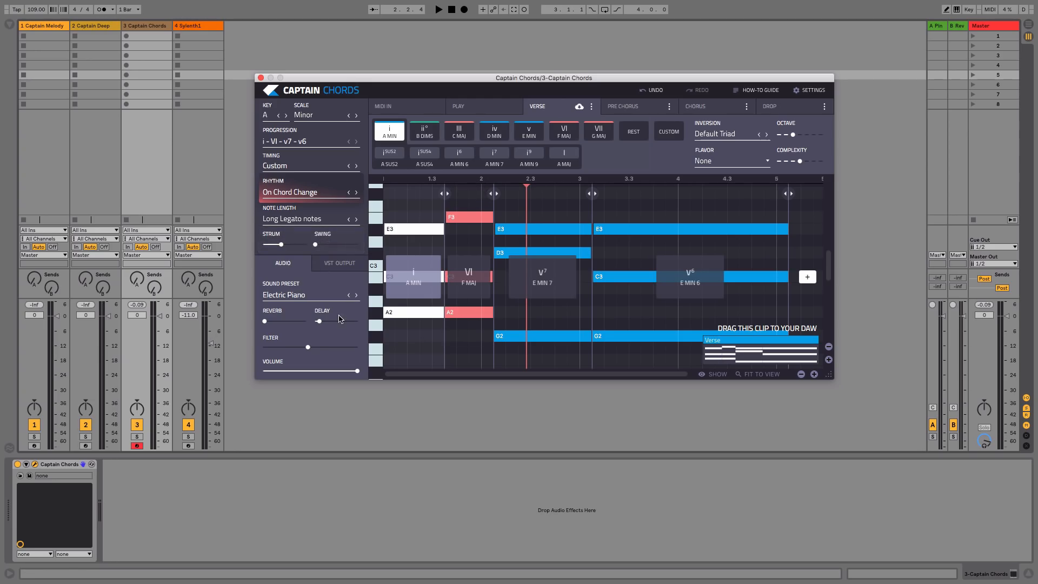
key(space)
mouse_move(326, 247)
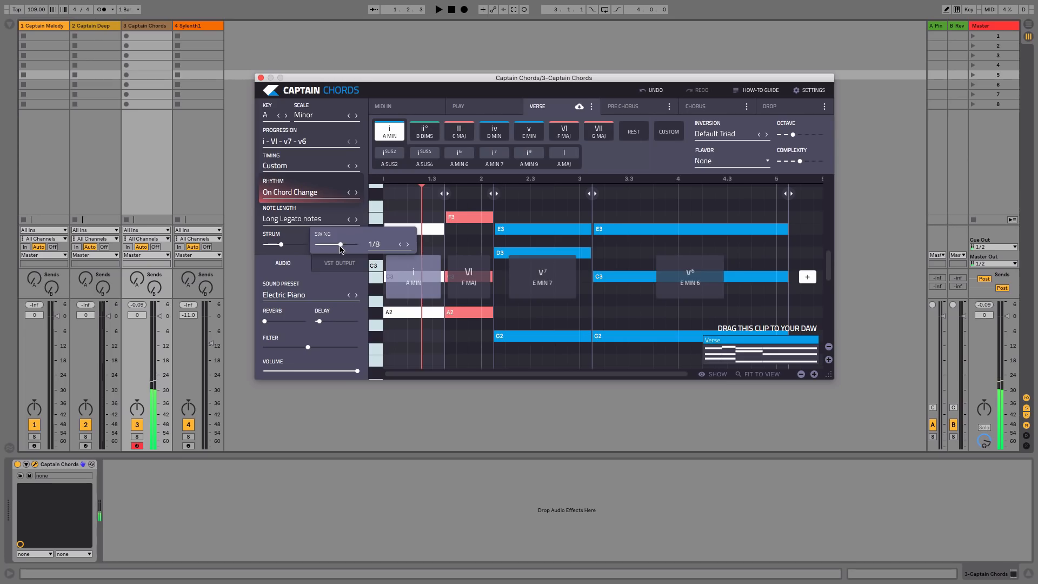
drag(325, 246, 315, 246)
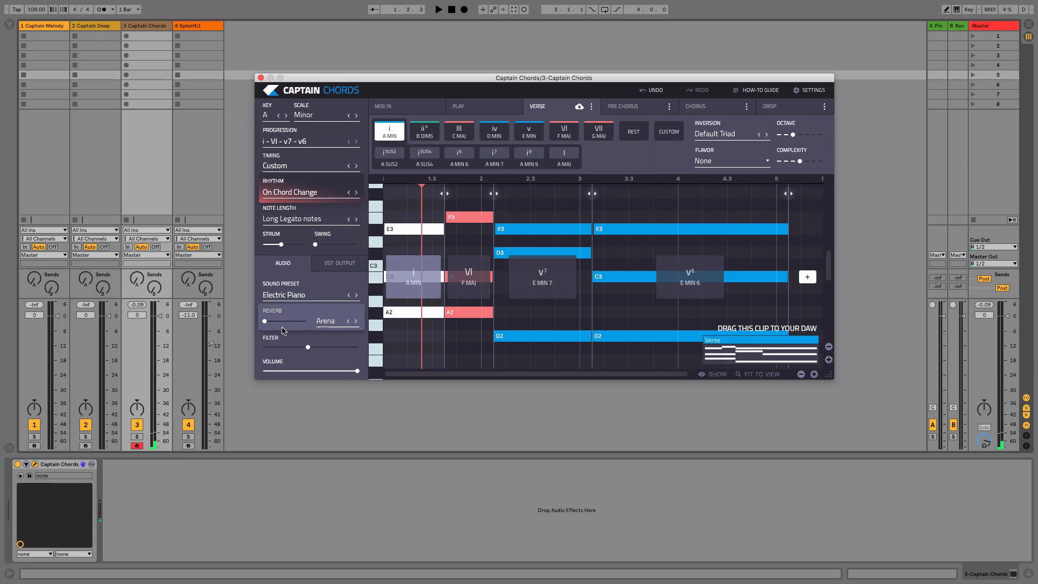
Change the sound preset to Churchy Pad from the Pad group and play the progression.
click(287, 295)
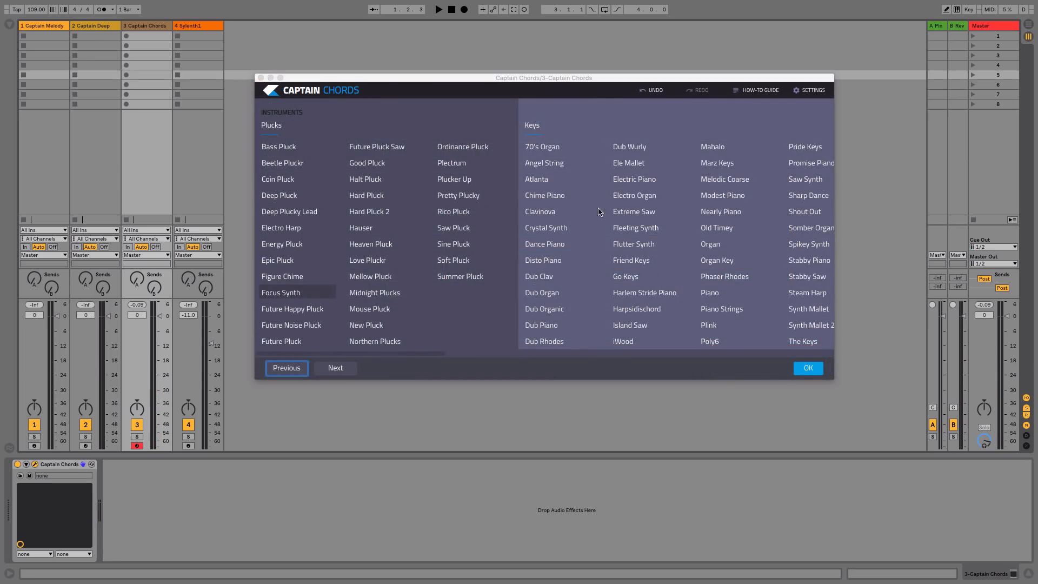
drag(427, 350, 673, 362)
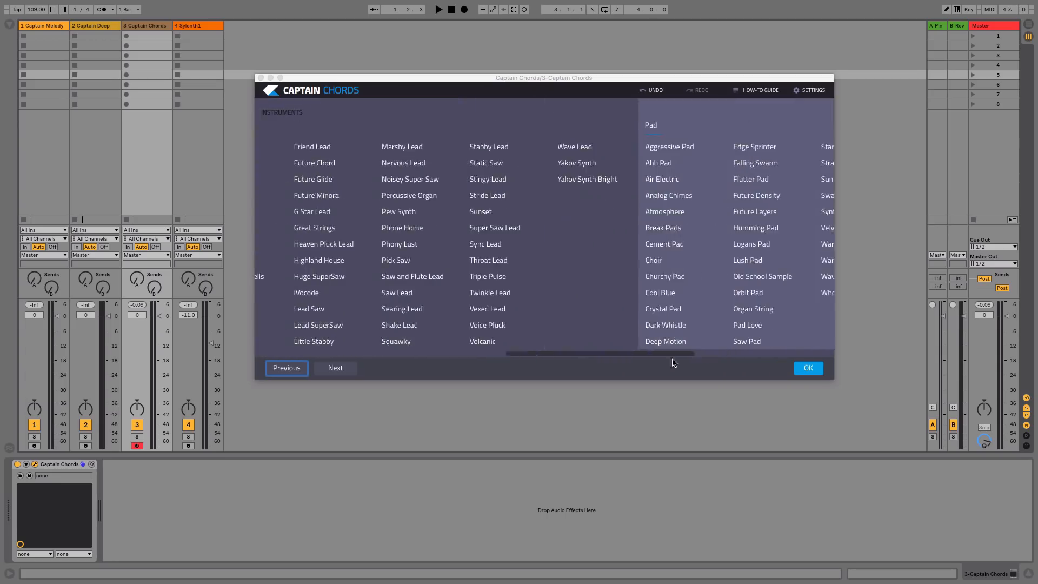
click(664, 278)
click(818, 369)
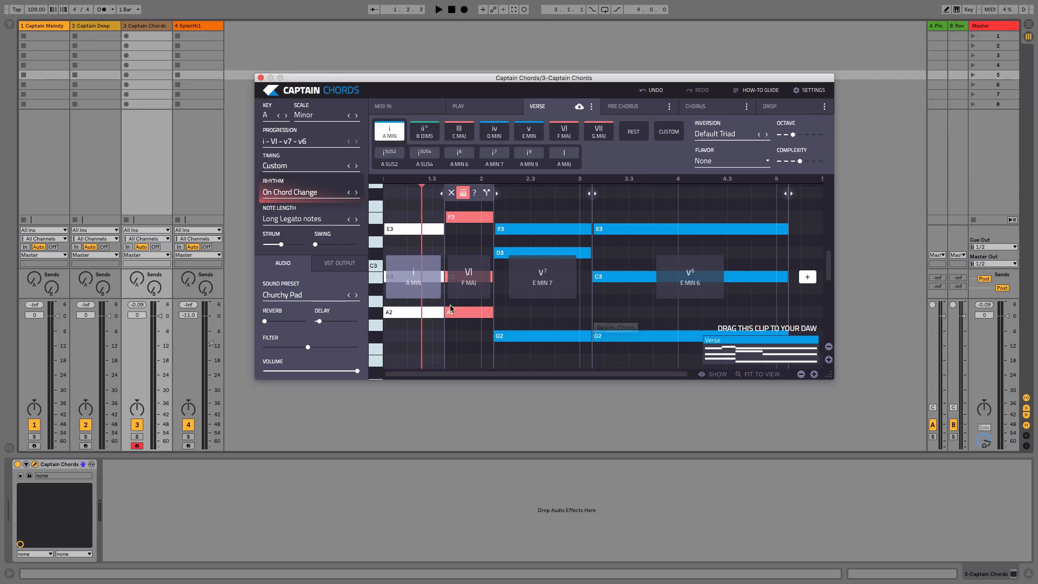
key(space)
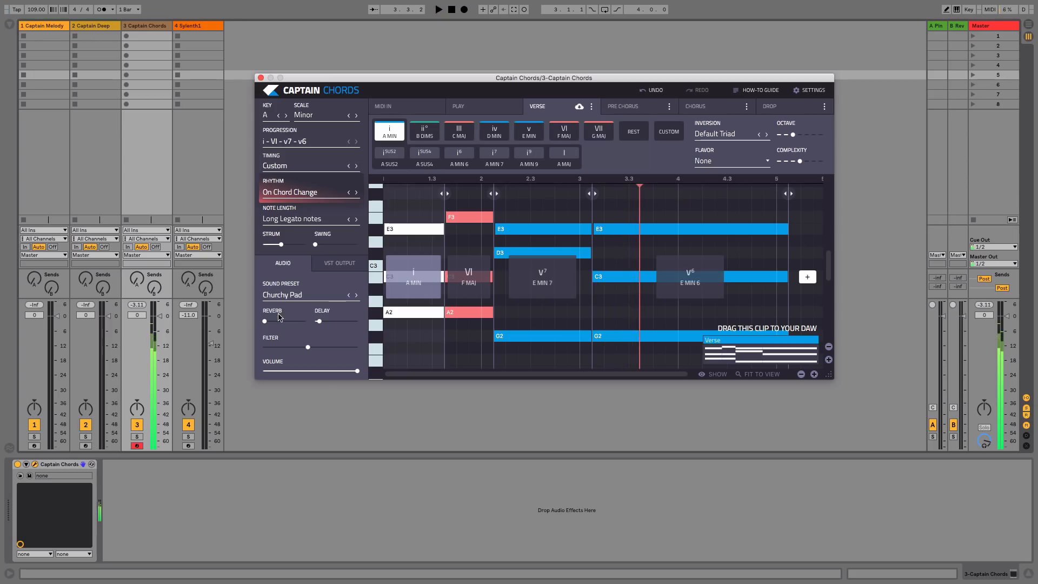
Raise the reverb to a little over half and lower the filter to about 20 percent while playing the progression.
drag(277, 321, 281, 351)
key(space)
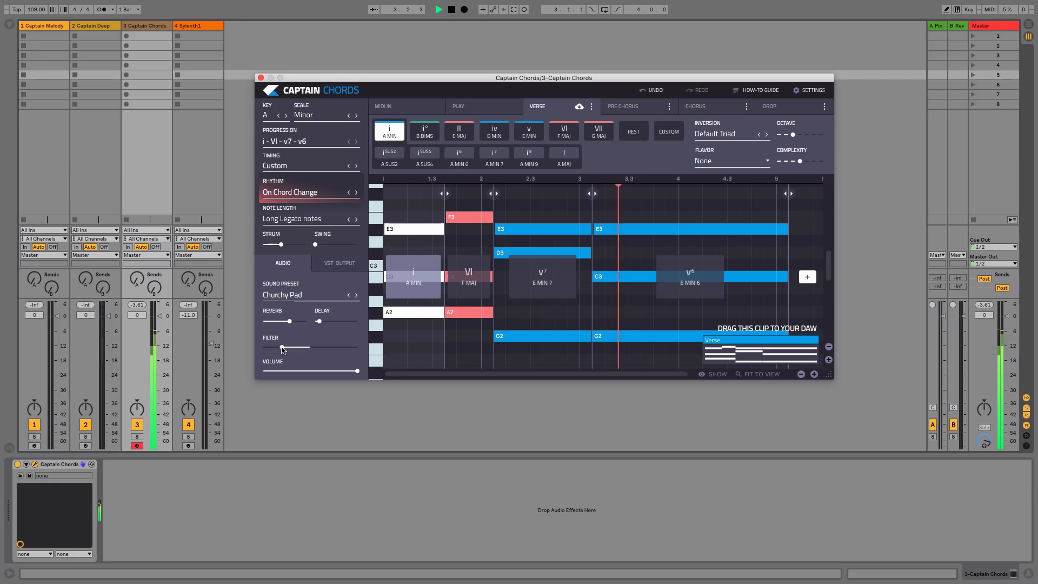
key(space)
Extend the second chord of the Verse to about bar 3 and, using MIDI keyboard chord detection, change it to VIIsus4 (G sus4).
mouse_move(681, 193)
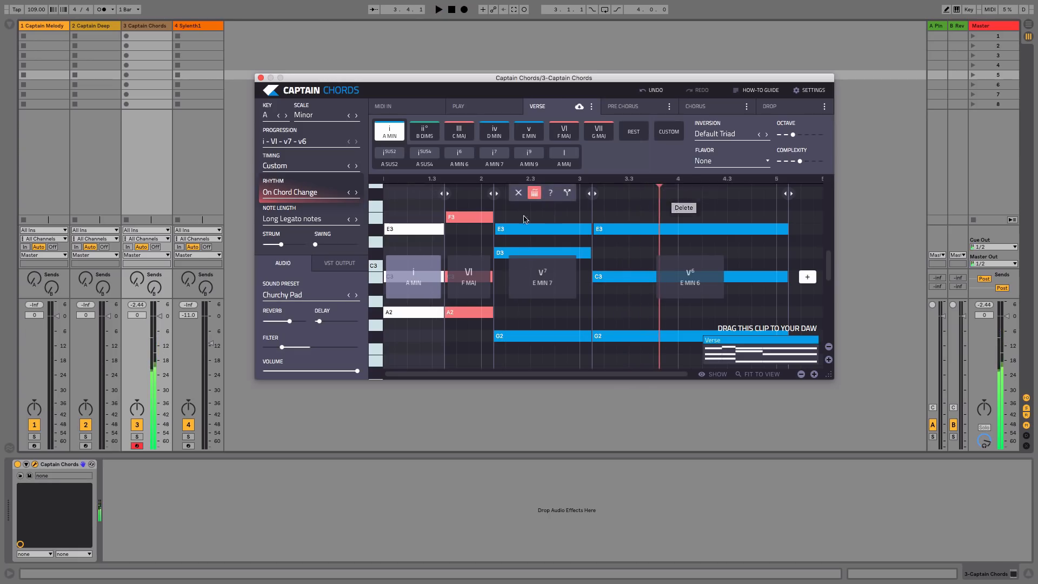
drag(497, 230, 586, 230)
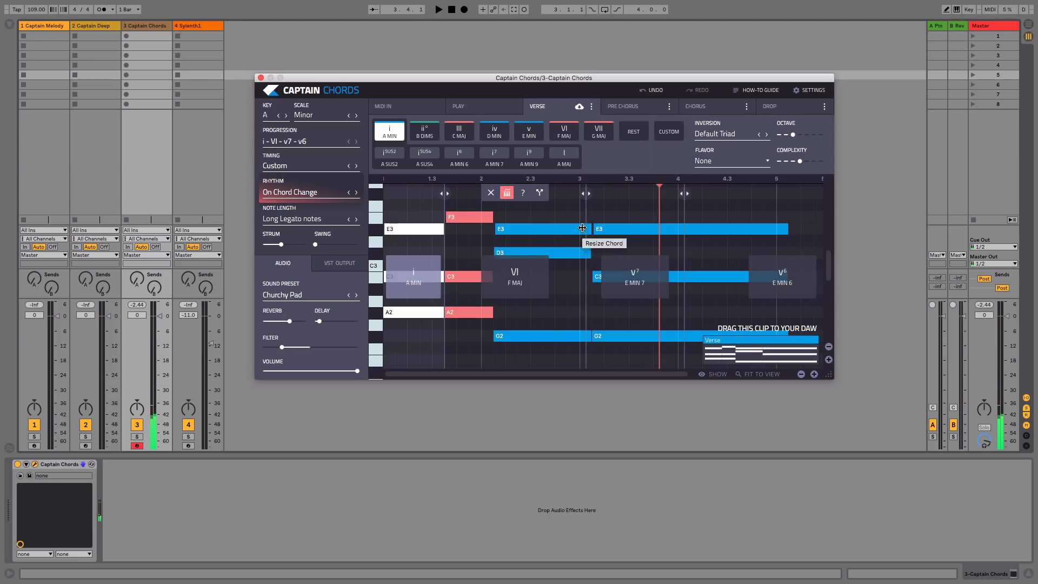
click(517, 217)
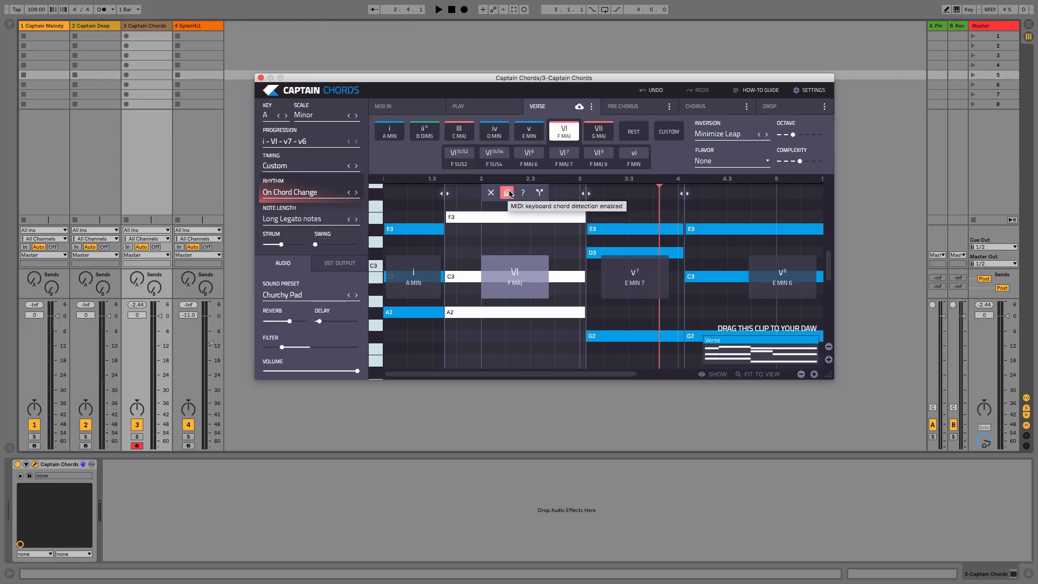
click(508, 193)
click(508, 193)
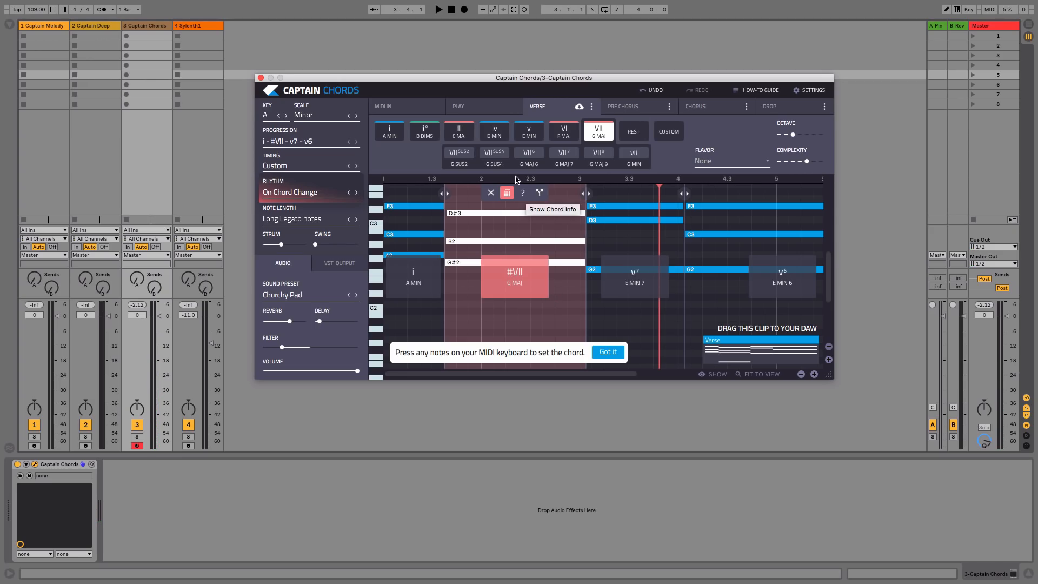
click(500, 154)
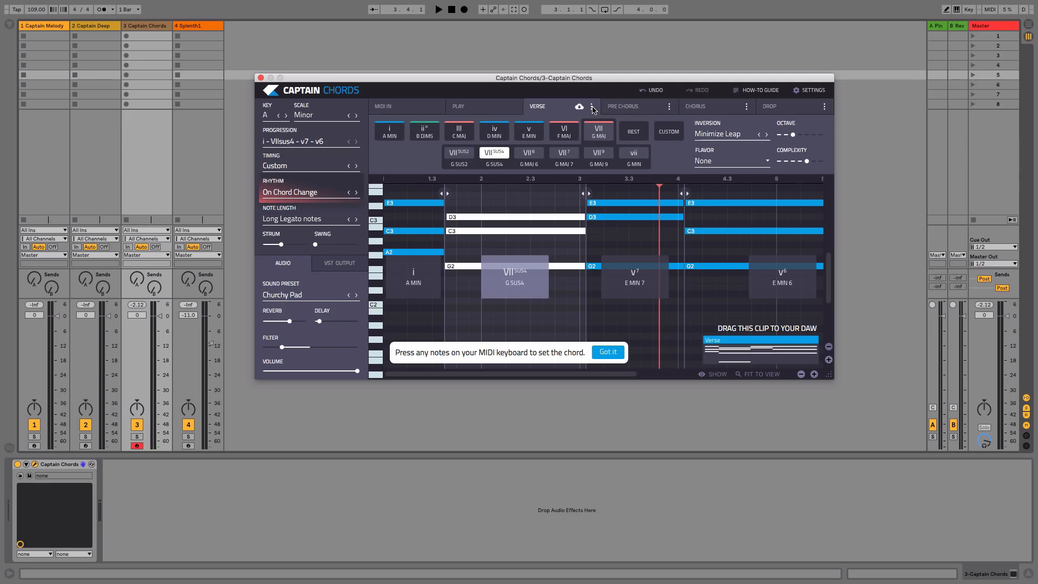
Copy the Verse progression and paste it into the Pre Chorus section.
click(591, 108)
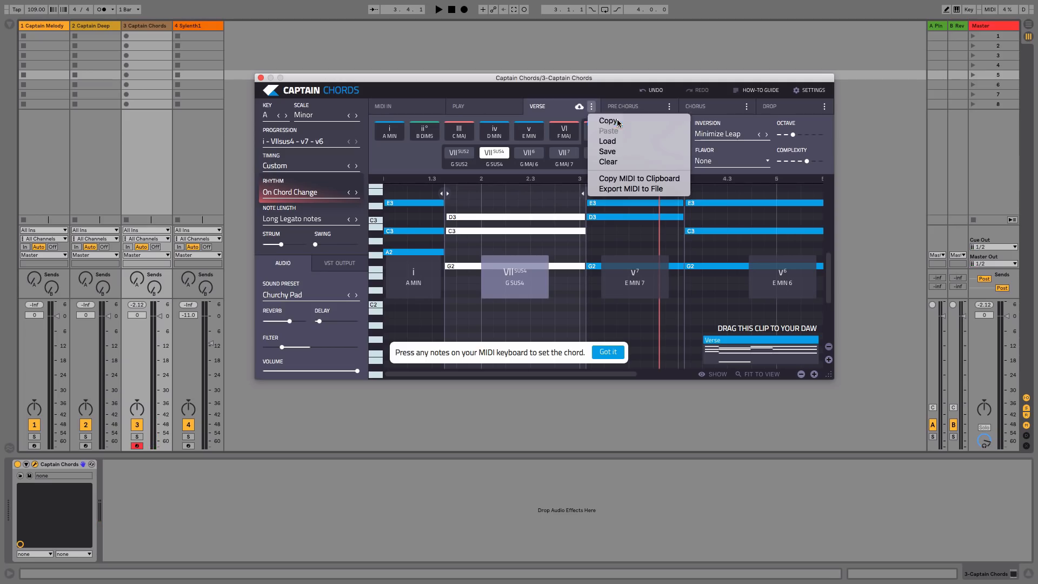
click(627, 110)
click(669, 107)
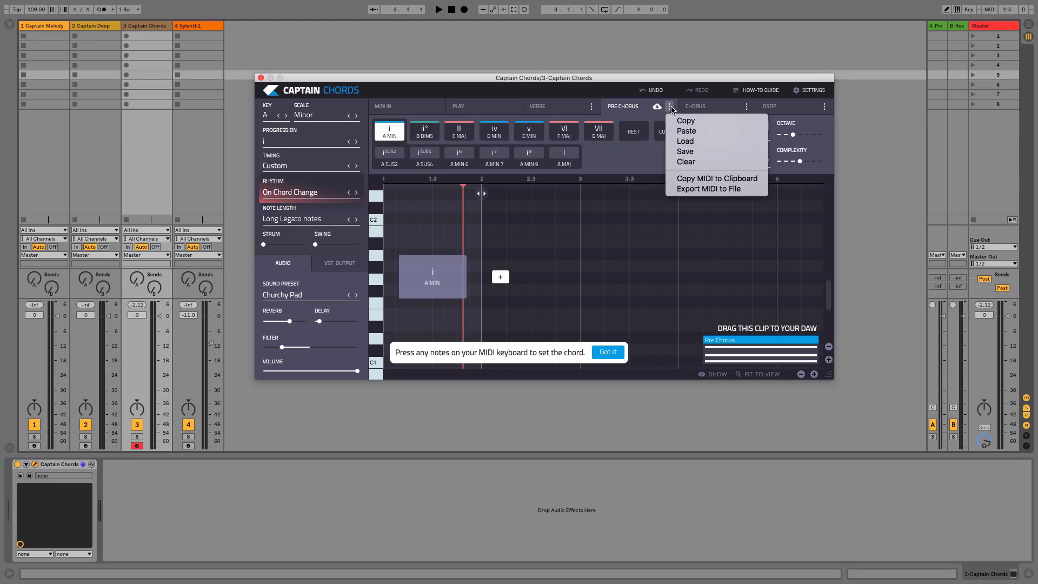
click(709, 131)
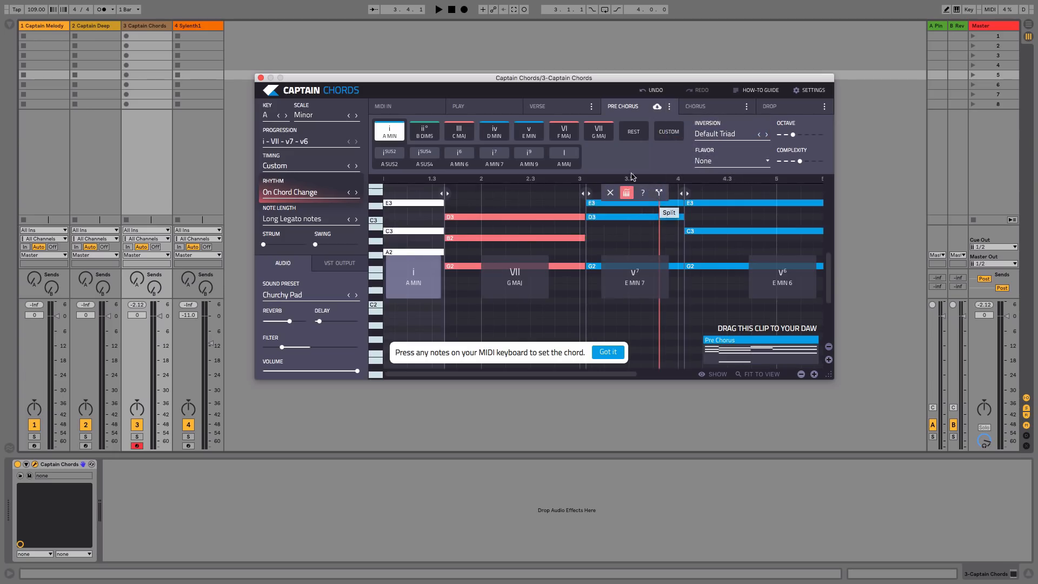
Return to the Verse section and place its MIDI clip in the first slot of the Sylenth1 track.
click(569, 107)
drag(591, 79, 702, 81)
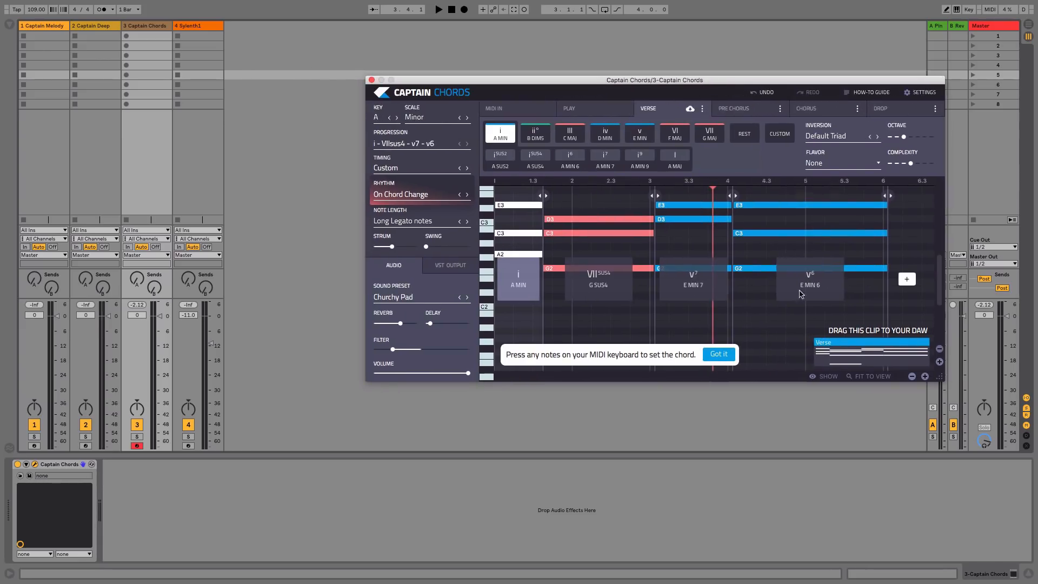
drag(901, 346, 203, 36)
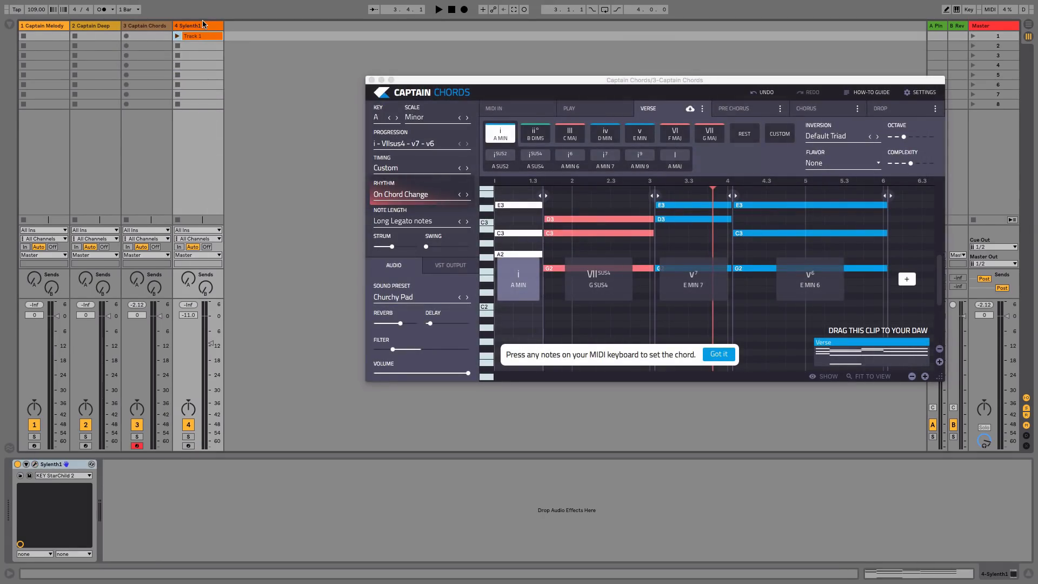
Open the chord clip's notes on the Sylenth1 track, enlarge the note editor, and fold it to the used pitches.
click(202, 26)
double_click(203, 36)
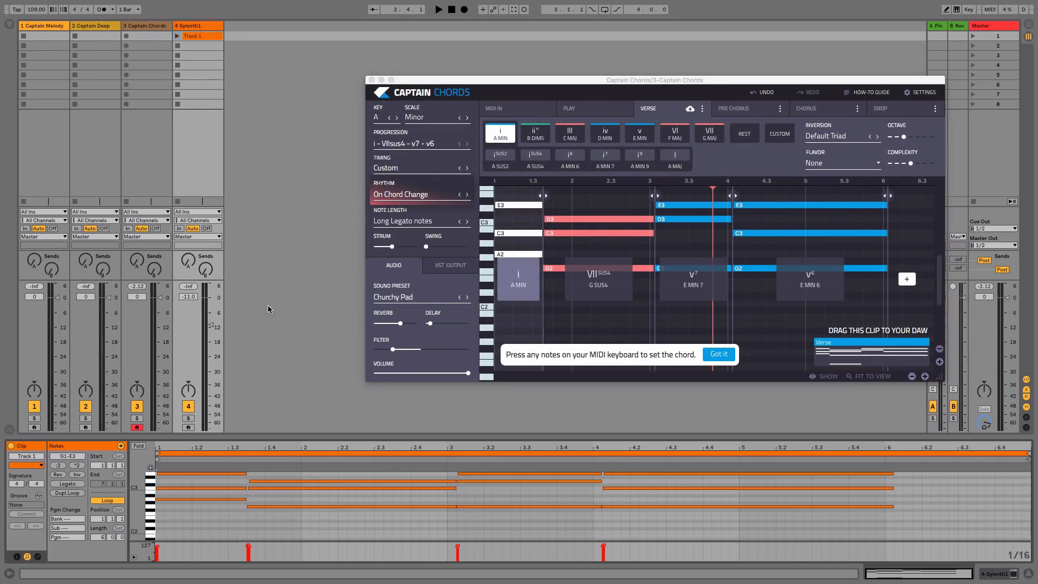
drag(302, 435, 300, 396)
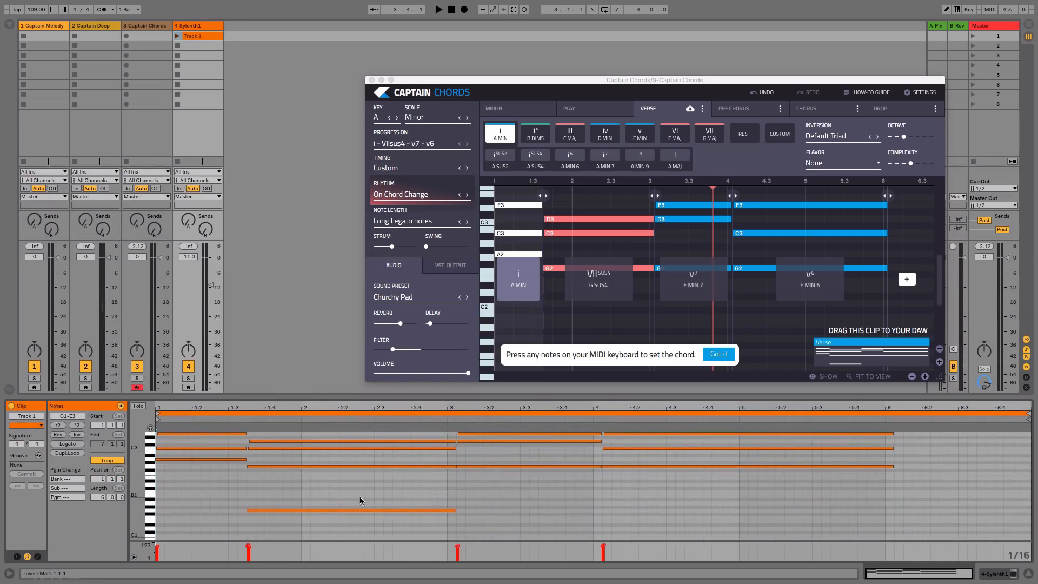
click(138, 405)
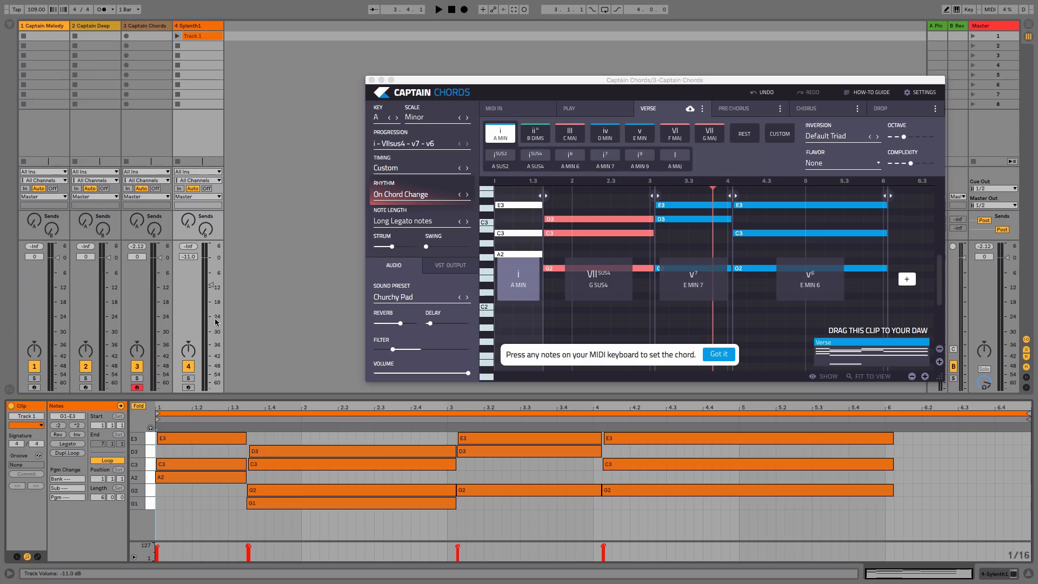
Solo the Sylenth1 track and play its clip, and shift all notes after the first chord forward in time.
click(189, 379)
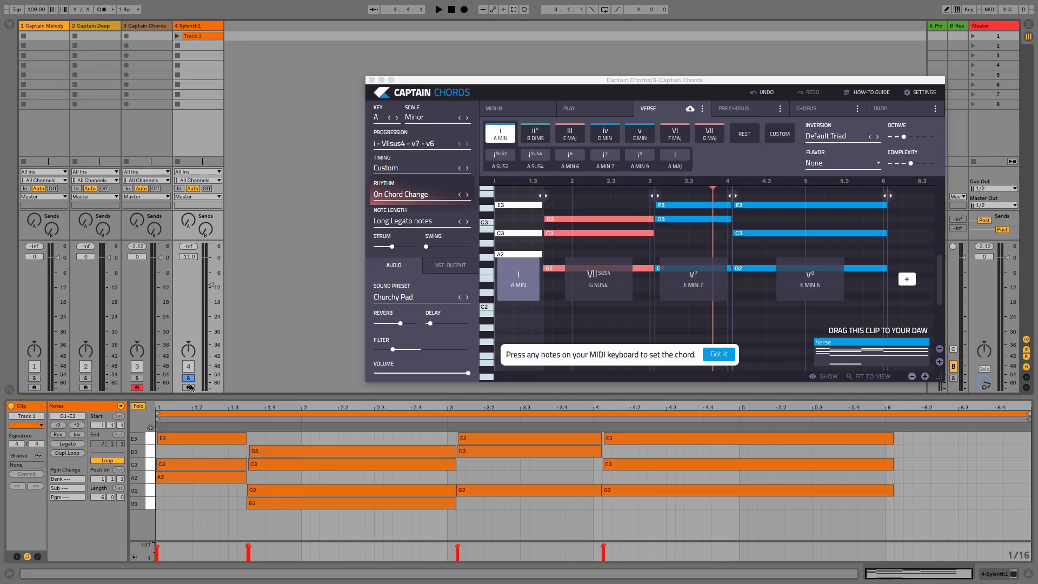
click(177, 35)
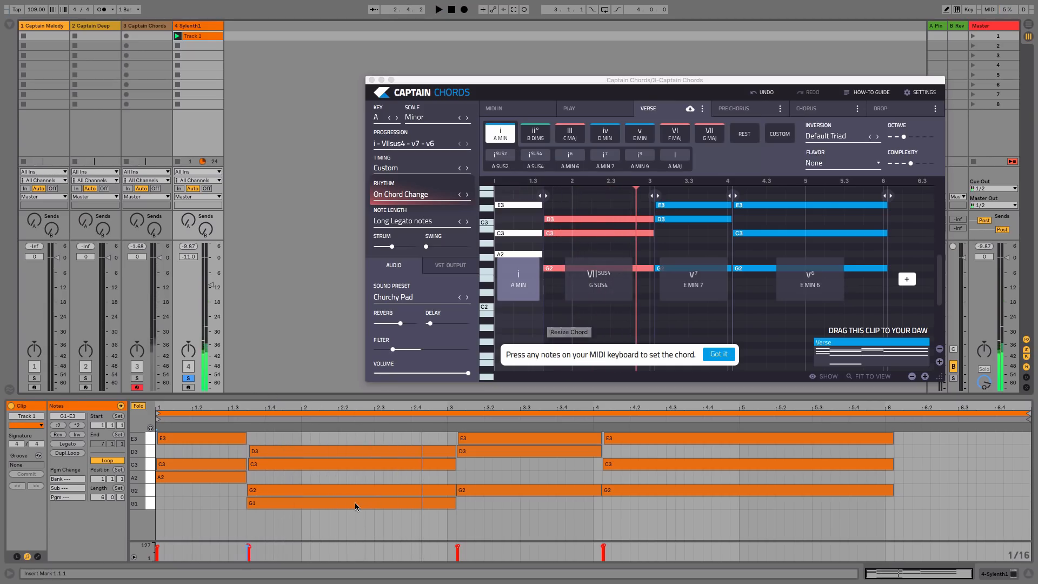
drag(356, 524, 654, 417)
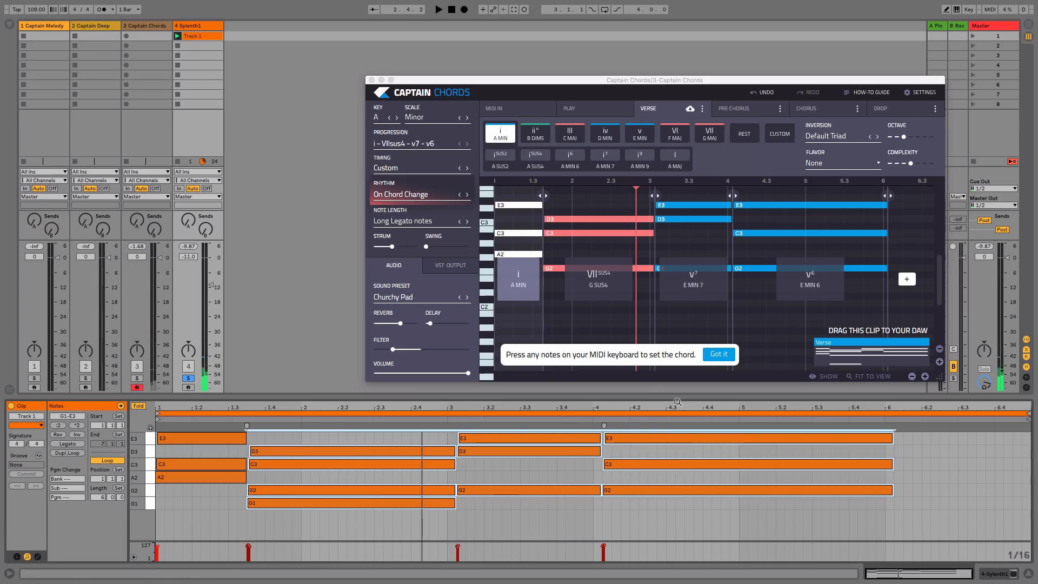
drag(333, 454, 381, 454)
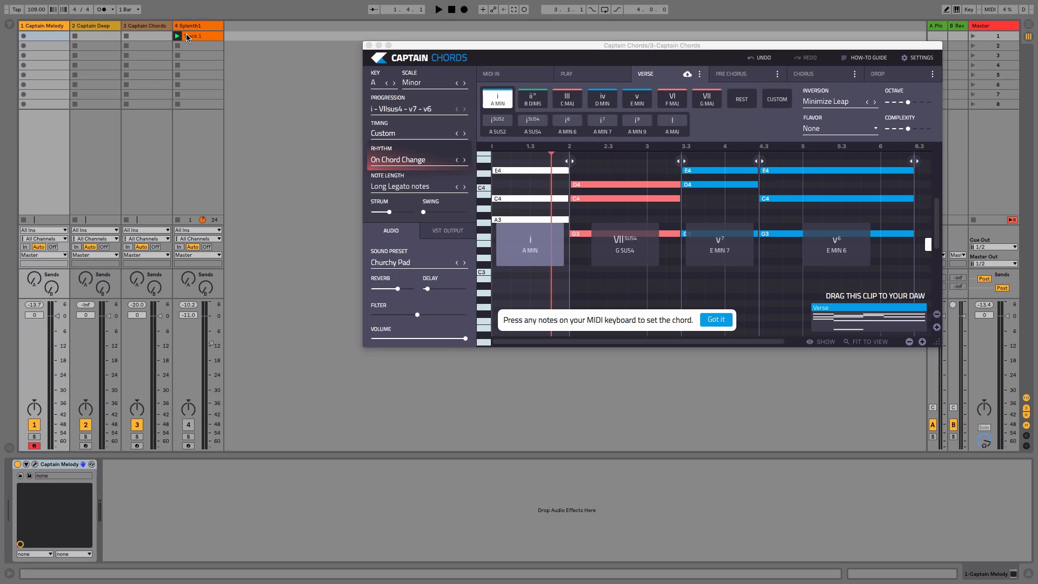
Open Captain Melody on the first track and connect it to Captain Chords.
click(35, 26)
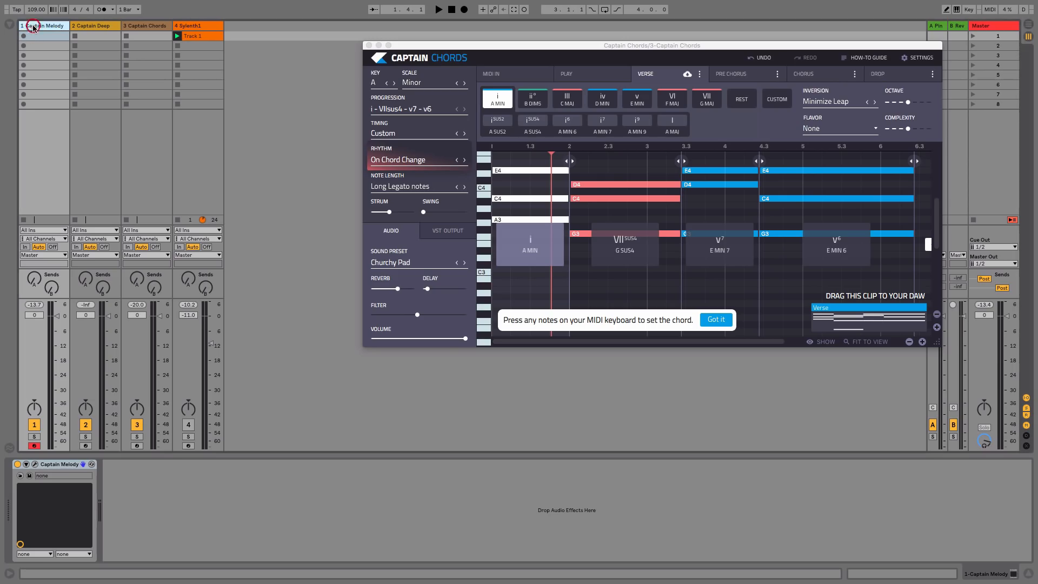
click(35, 464)
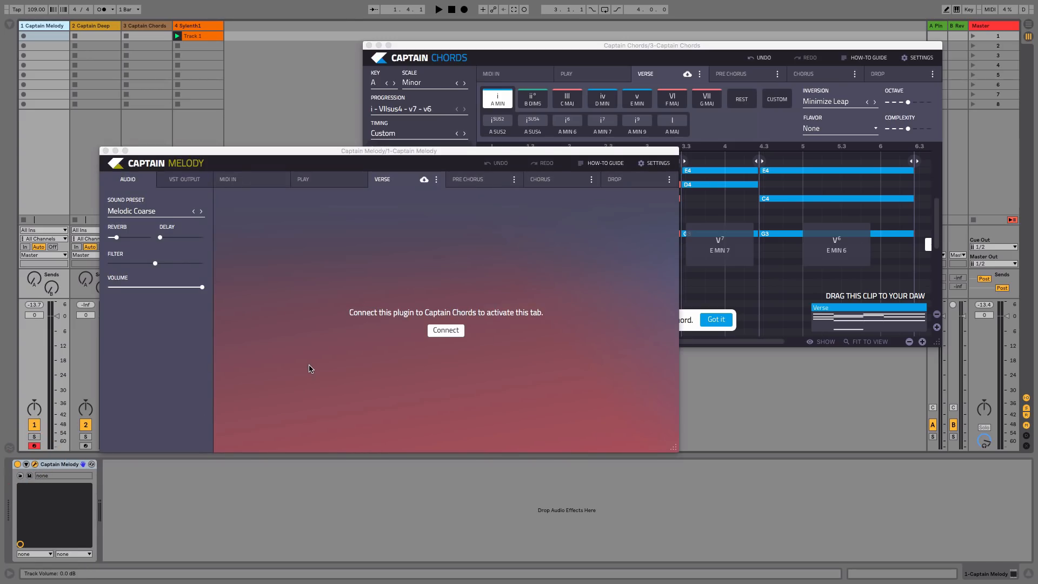
click(442, 329)
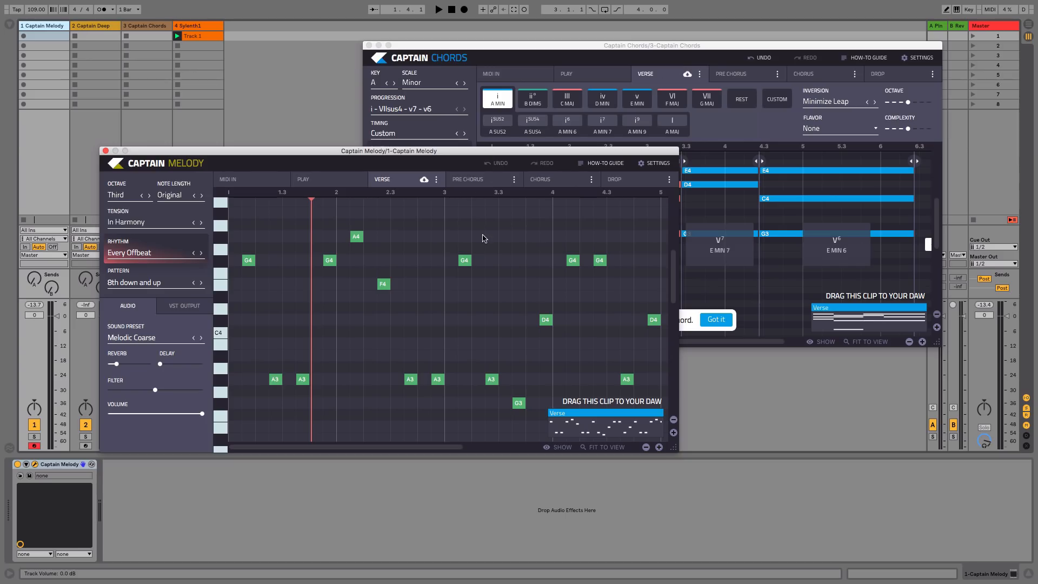
Play the generated Verse melody and lower the Captain Chords track volume to -9.6 dB.
key(space)
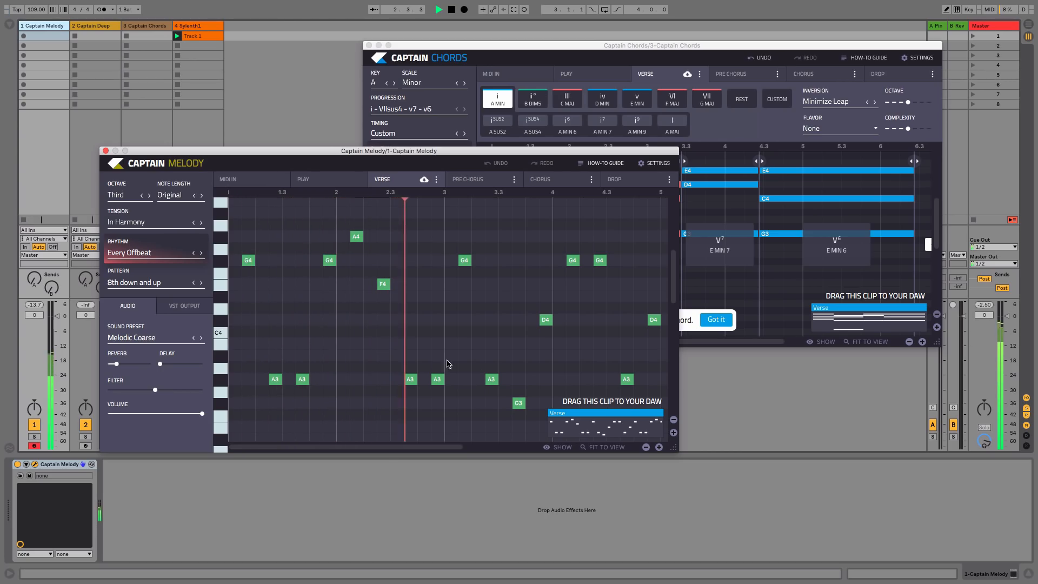
key(space)
drag(309, 154, 448, 92)
drag(159, 324, 158, 346)
key(space)
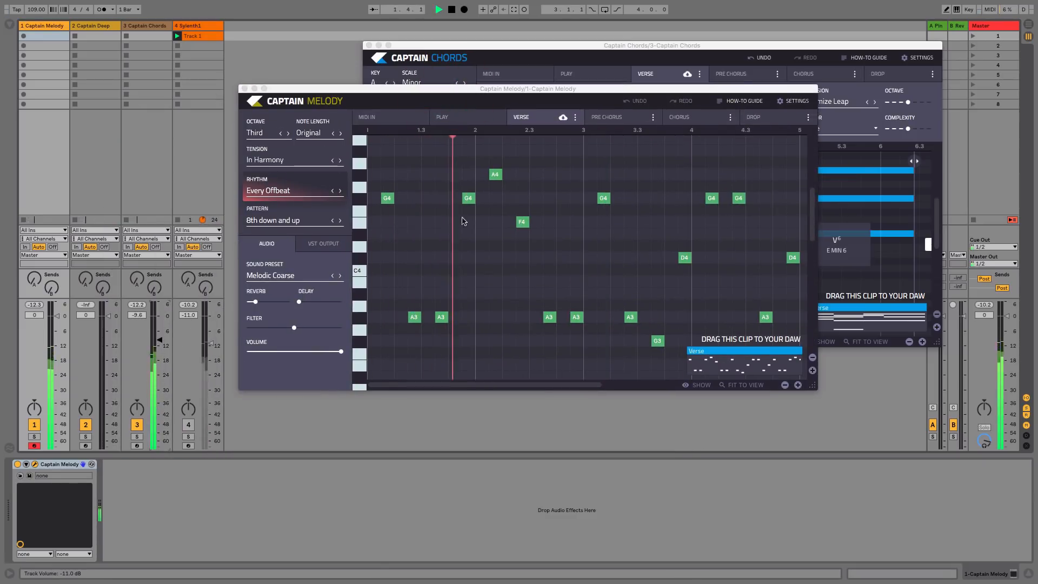
key(space)
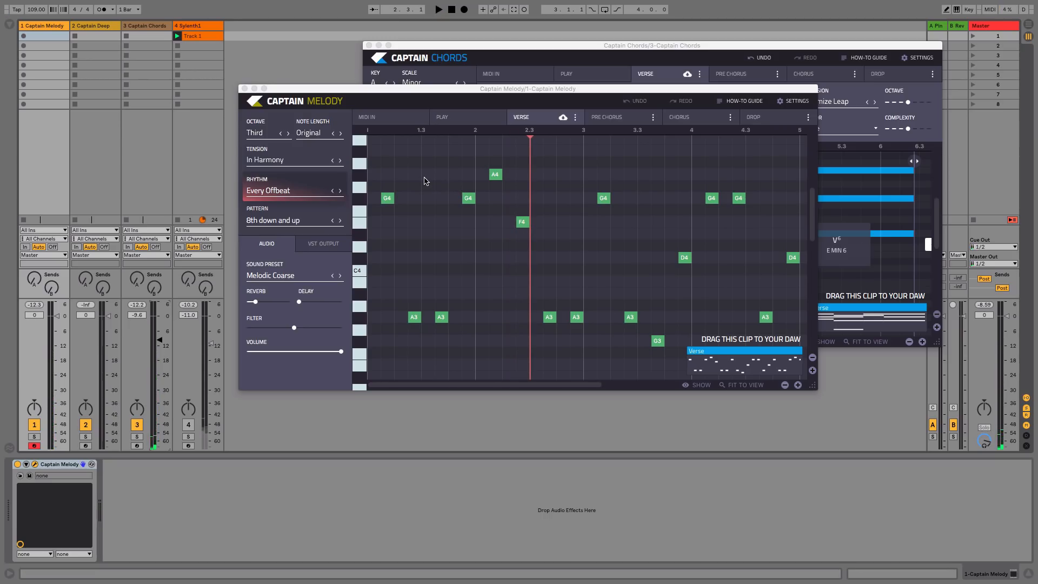
Try the Chords Notes Only tension for the melody and play it with the chords.
click(267, 161)
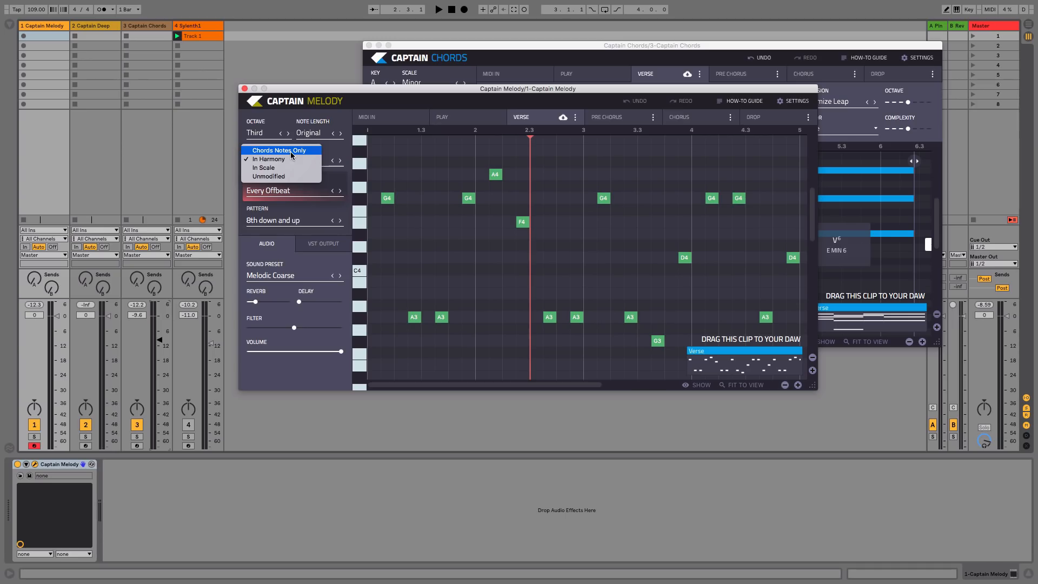
click(290, 151)
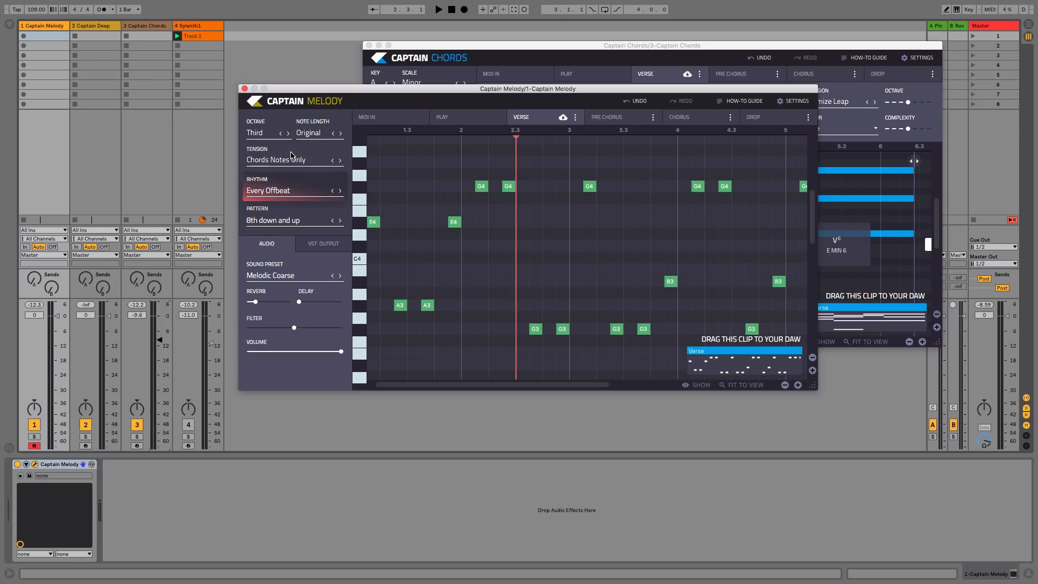
key(space)
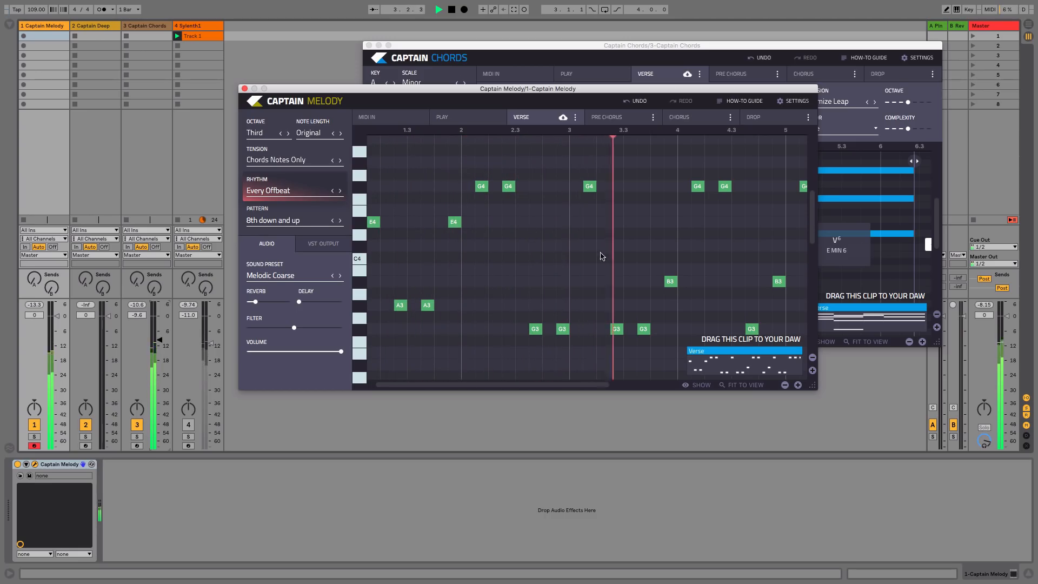
Set the melody's rhythm to Elephant, pattern to Arp 12 and tension to In Scale, playing the result.
click(278, 194)
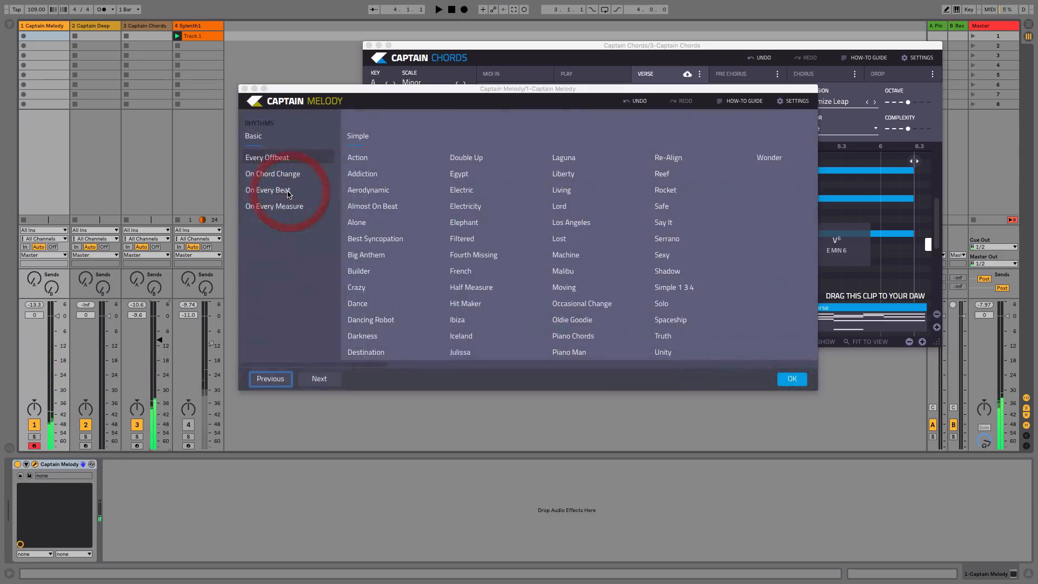
click(469, 223)
click(797, 381)
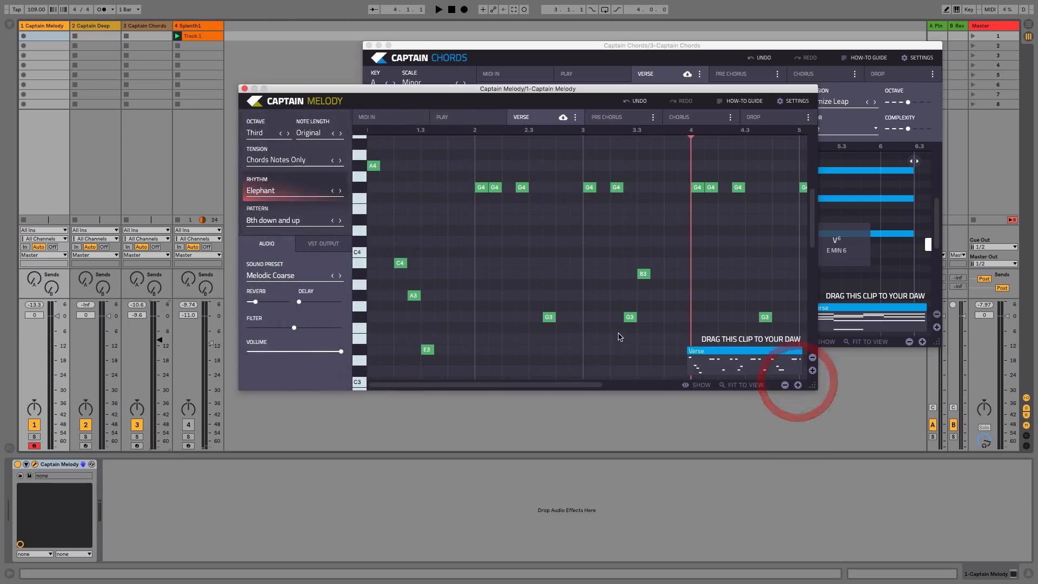
key(space)
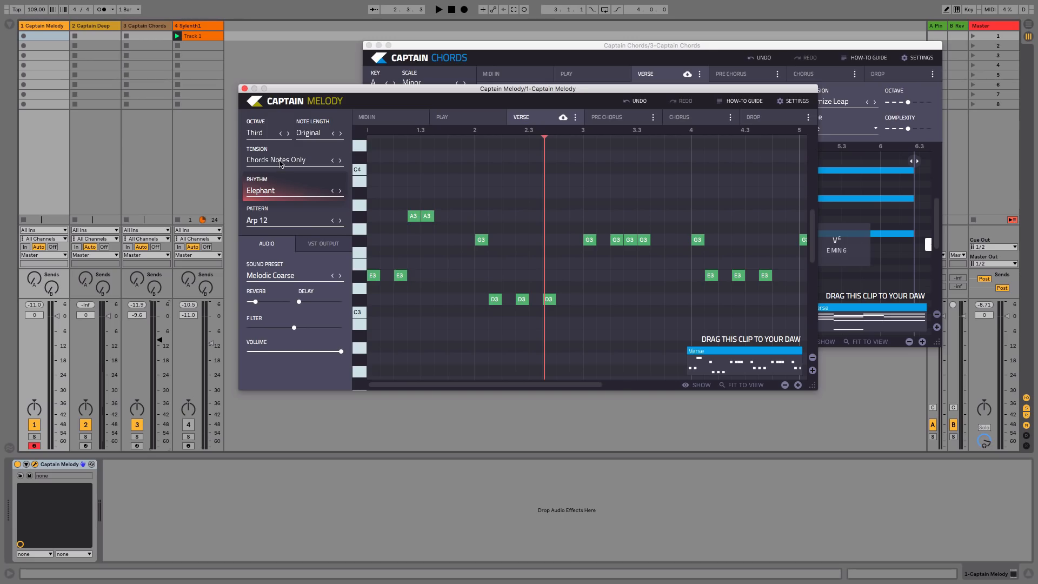
click(280, 163)
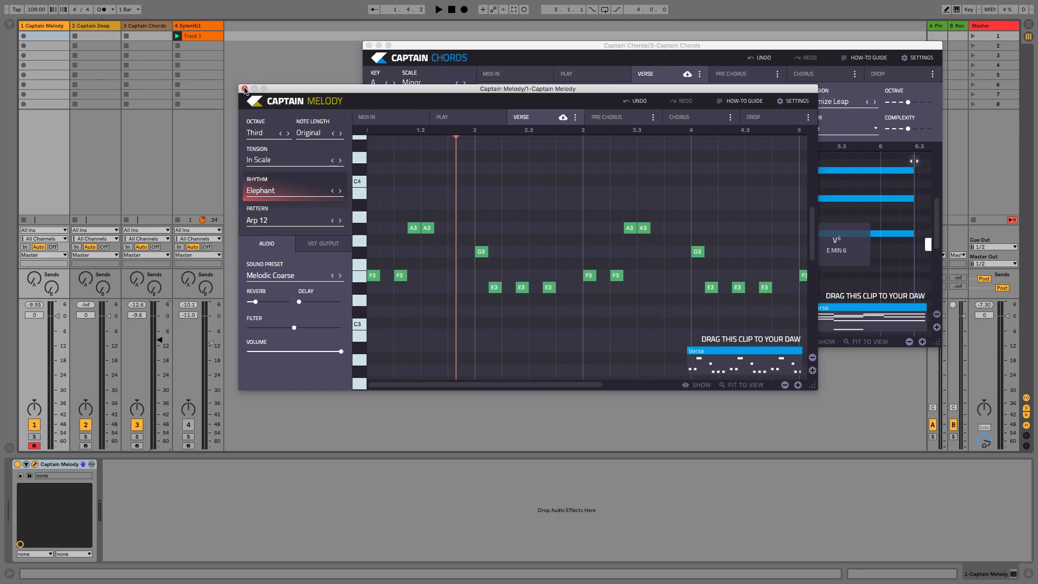
Open Captain Deep on the second track, connect it to Captain Chords, and play the bassline with the melody and chords.
click(91, 27)
click(35, 464)
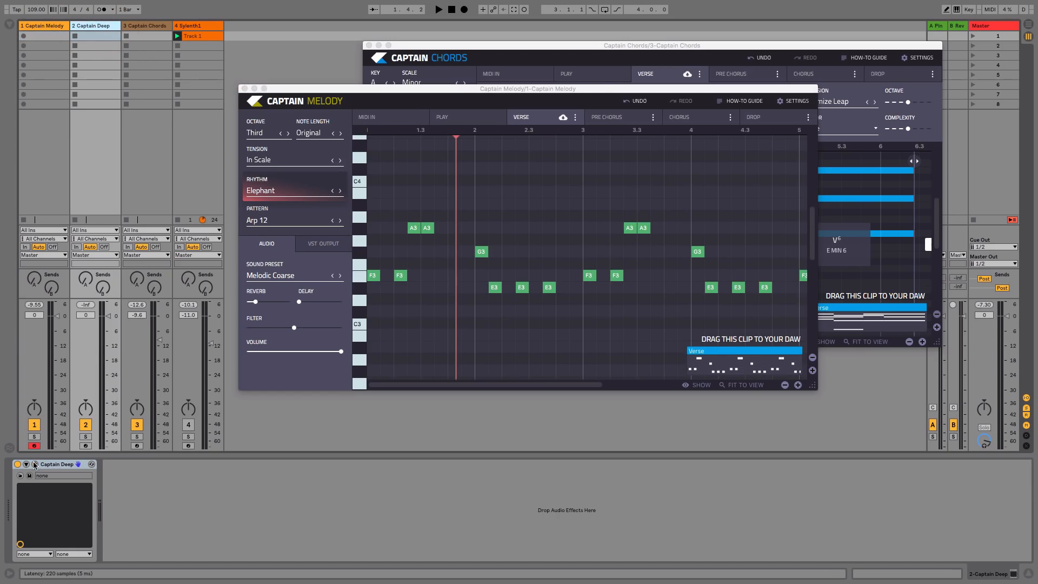
click(372, 234)
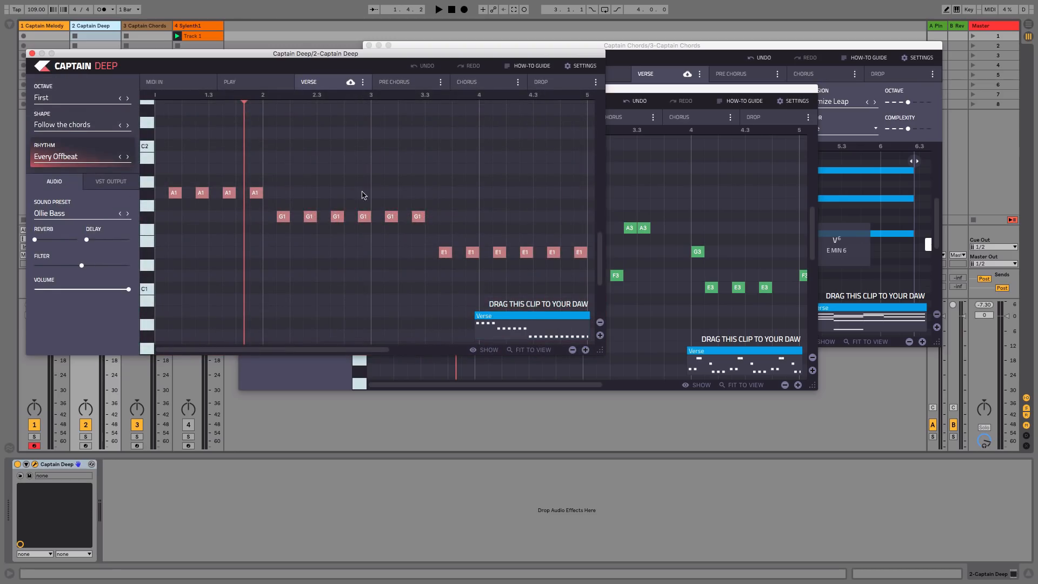
key(space)
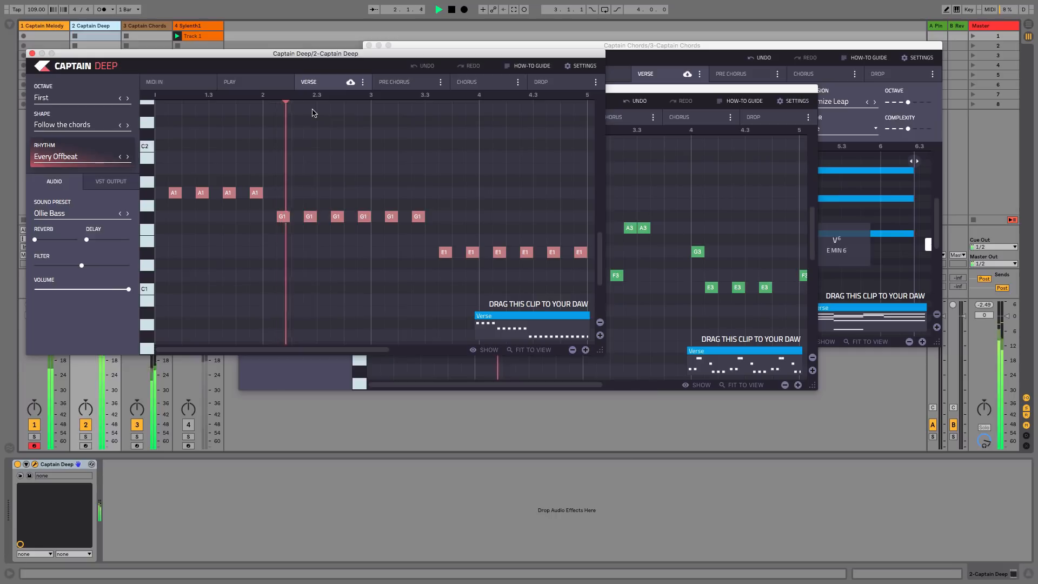
Arrange the plugin windows and place Captain Melody's Verse clip in the second slot of the Sylenth1 track.
drag(357, 55, 369, 164)
drag(513, 92, 578, 82)
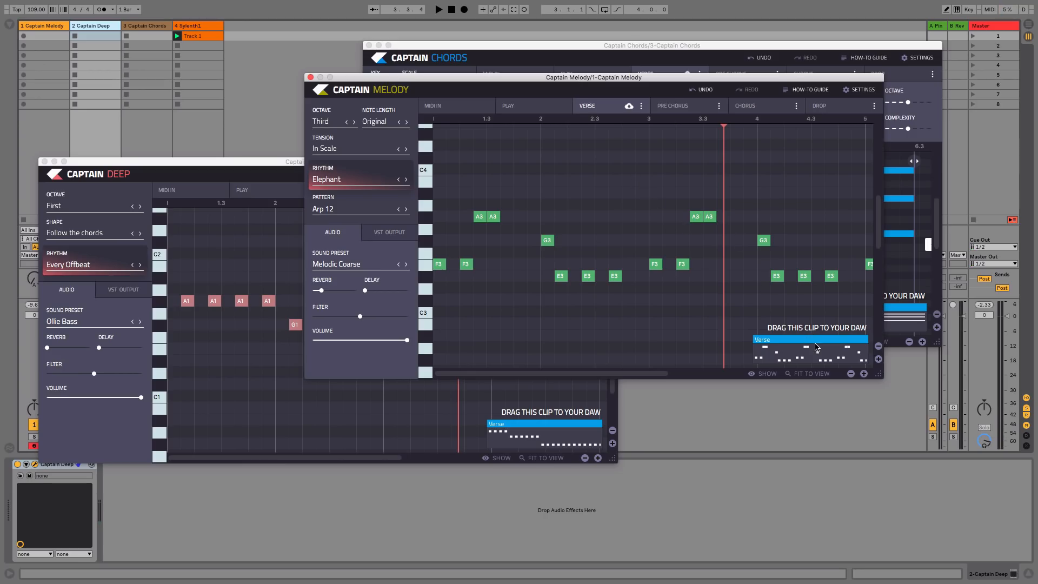
drag(816, 346, 200, 47)
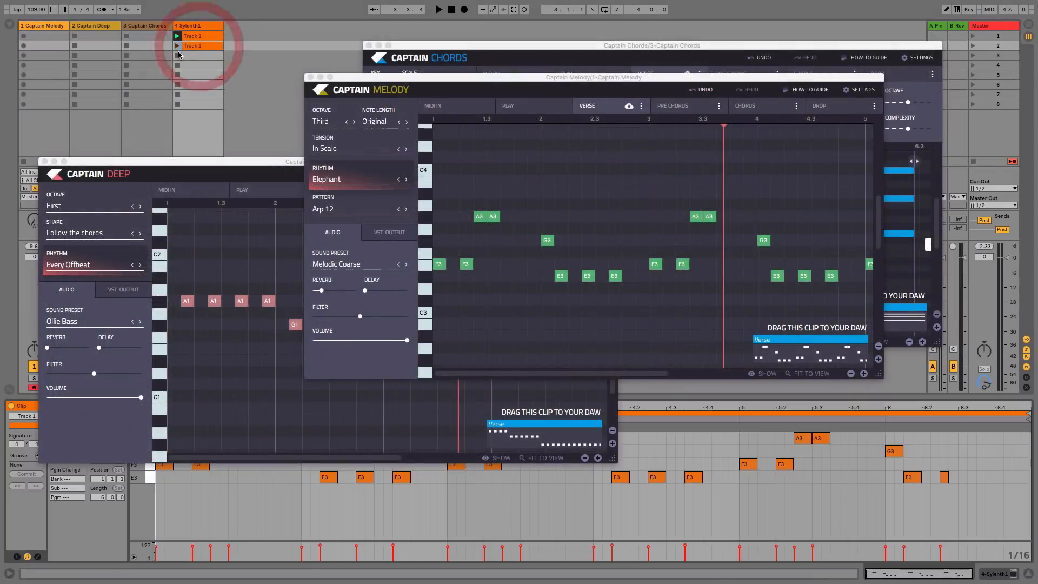
Close the three Captain plugin windows and raise the melody clip's G3 note at bar 2 to A3.
click(310, 78)
click(369, 46)
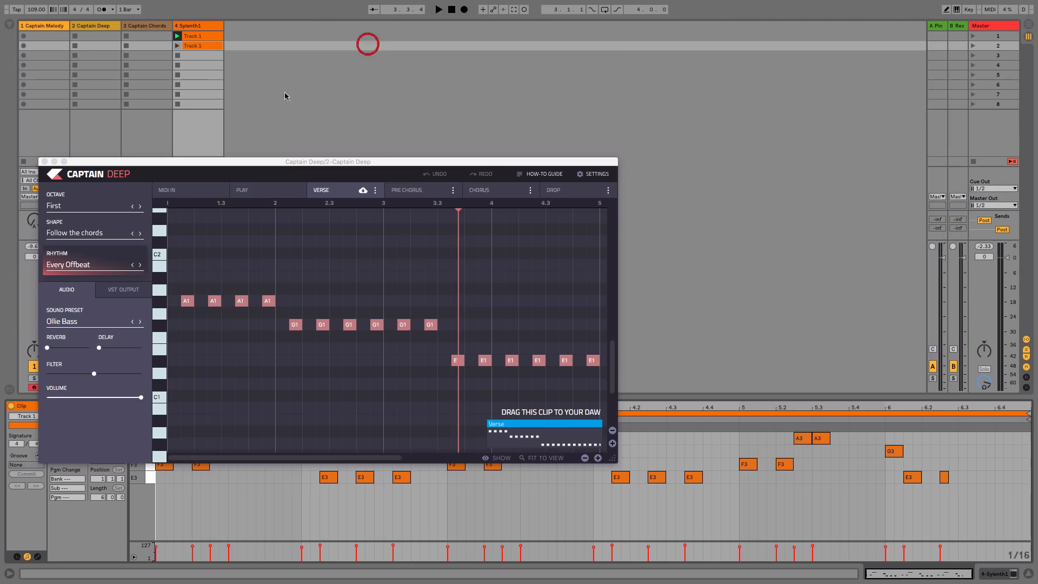
click(44, 161)
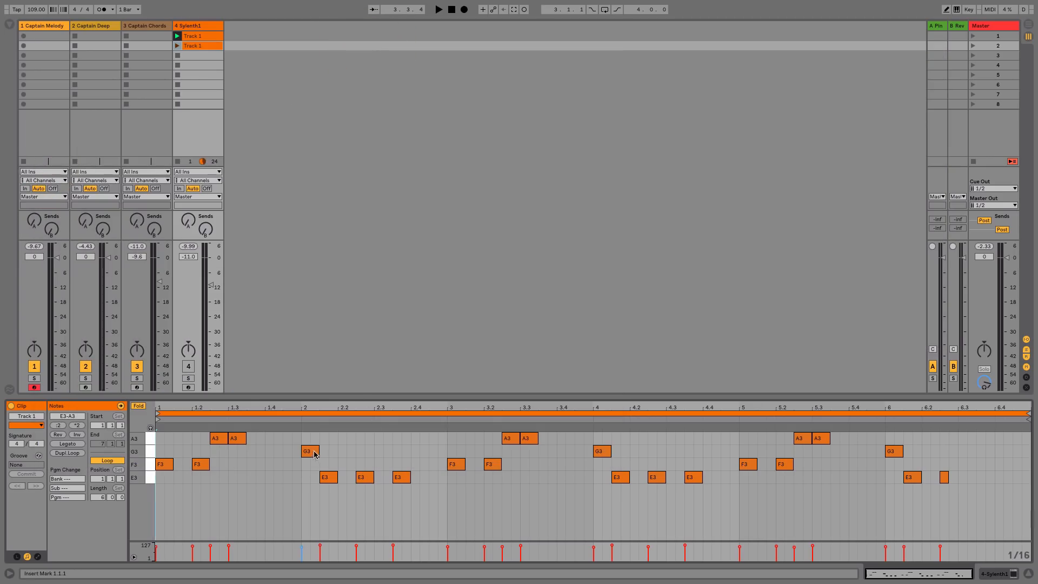
mouse_move(315, 454)
mouse_down()
mouse_move(308, 480)
mouse_move(308, 436)
mouse_up()
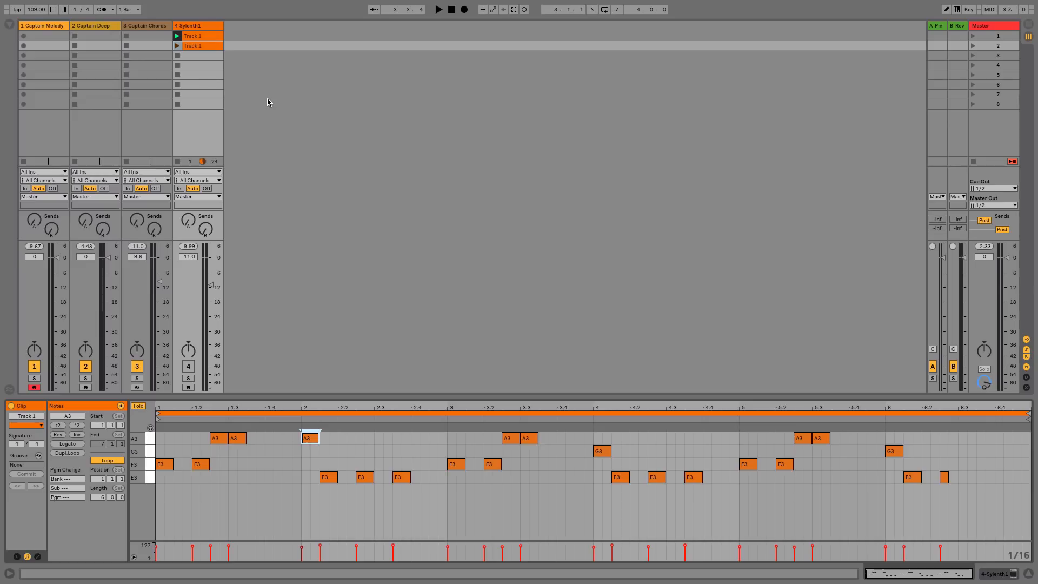
Show the browser and expand the "01 Jigsaw 111BPM Cmin" sample folder.
key(super+alt+b)
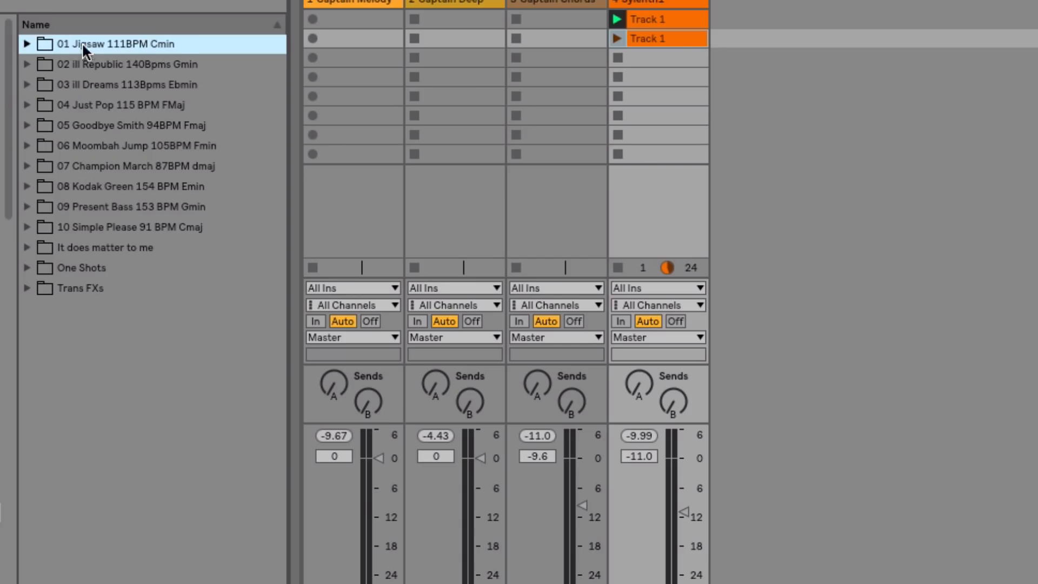
click(26, 43)
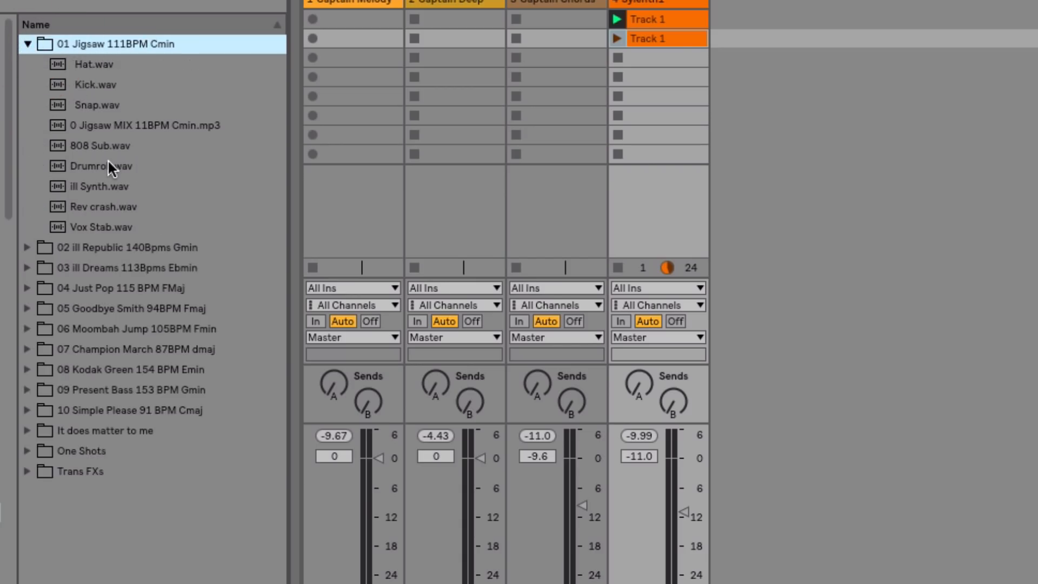